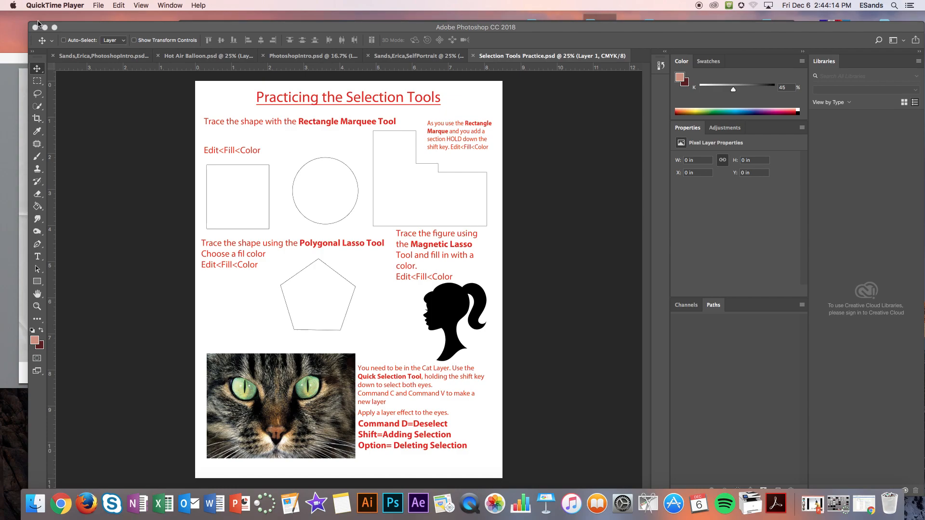
# Step: Switch to Photoshop with the Selection Tools Practice document and reposition its window on the desktop
pyautogui.click(89, 28)
pyautogui.moveTo(29, 23)
pyautogui.mouseDown()
pyautogui.moveTo(2, 14)
pyautogui.moveTo(25, 17)
pyautogui.mouseUp()
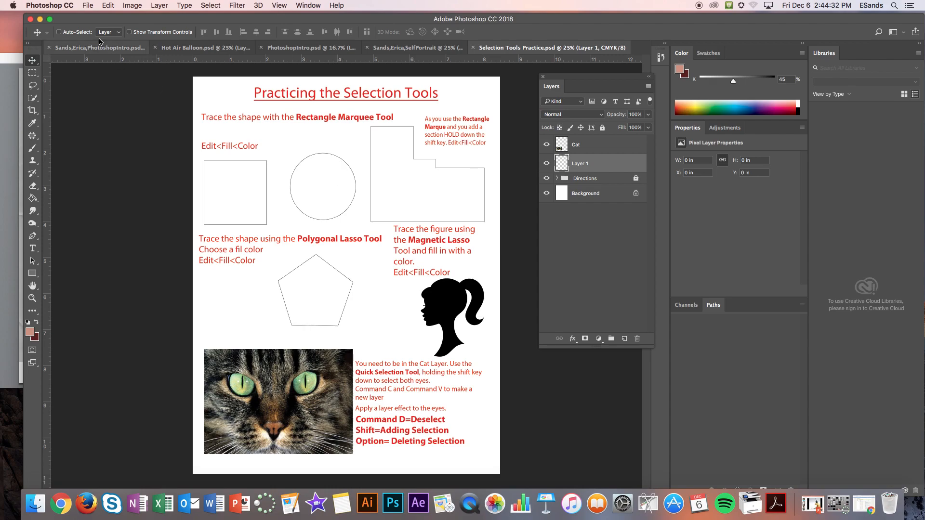
pyautogui.click(88, 6)
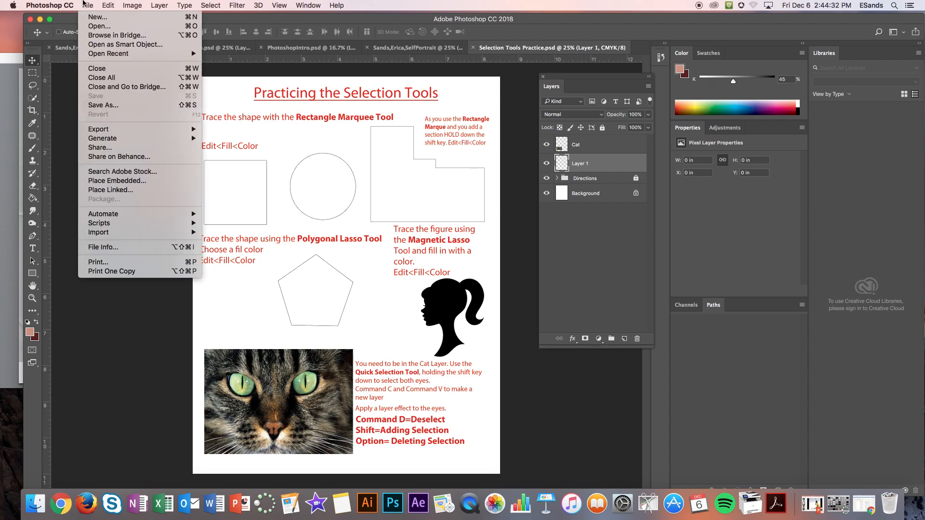
pyautogui.click(109, 105)
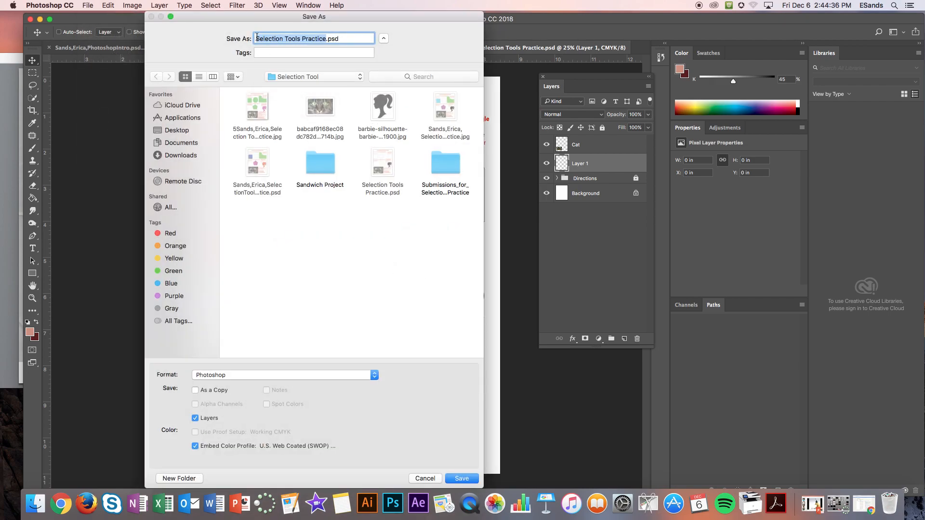
pyautogui.click(257, 37)
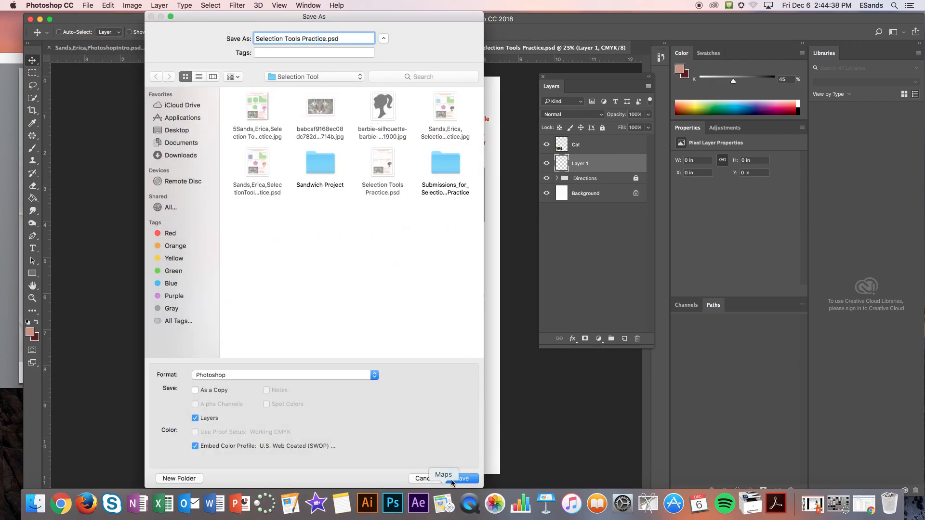
pyautogui.click(425, 478)
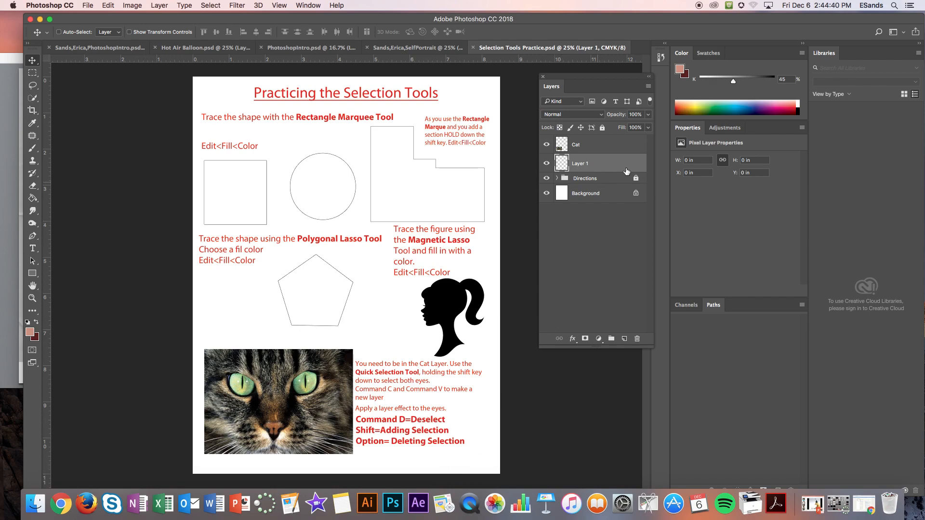
pyautogui.moveTo(574, 77); pyautogui.dragTo(433, 44)
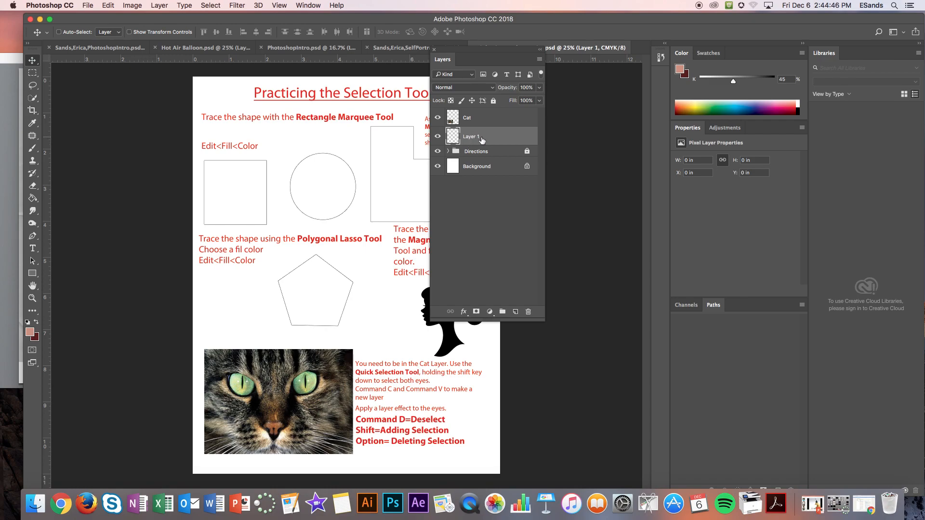
pyautogui.moveTo(460, 57); pyautogui.dragTo(547, 84)
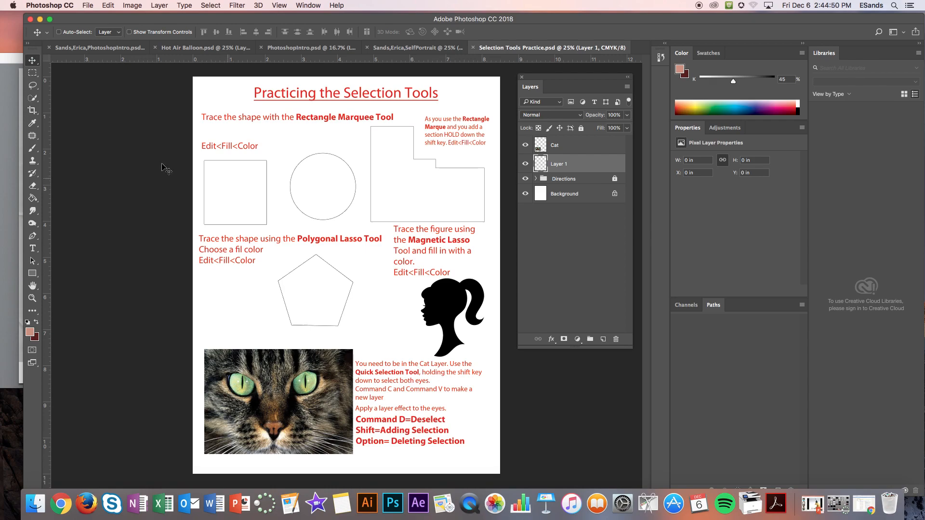
# Step: Select the square outline on Layer 1 from corner to corner with the Rectangular Marquee Tool
pyautogui.click(32, 73)
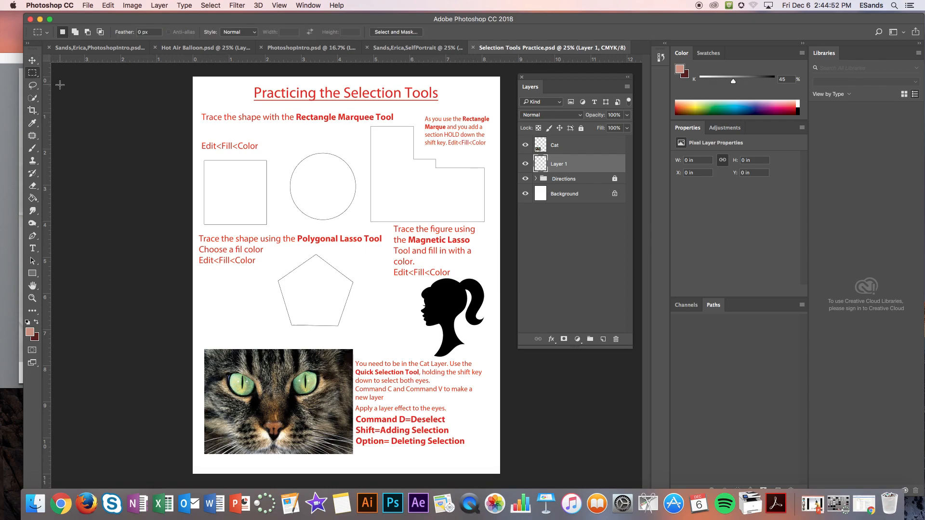
pyautogui.click(33, 73)
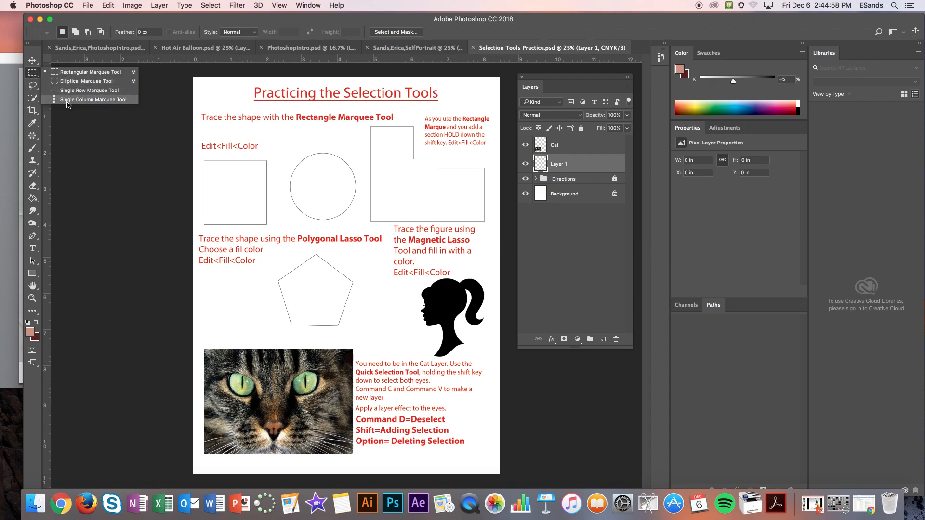
pyautogui.click(72, 73)
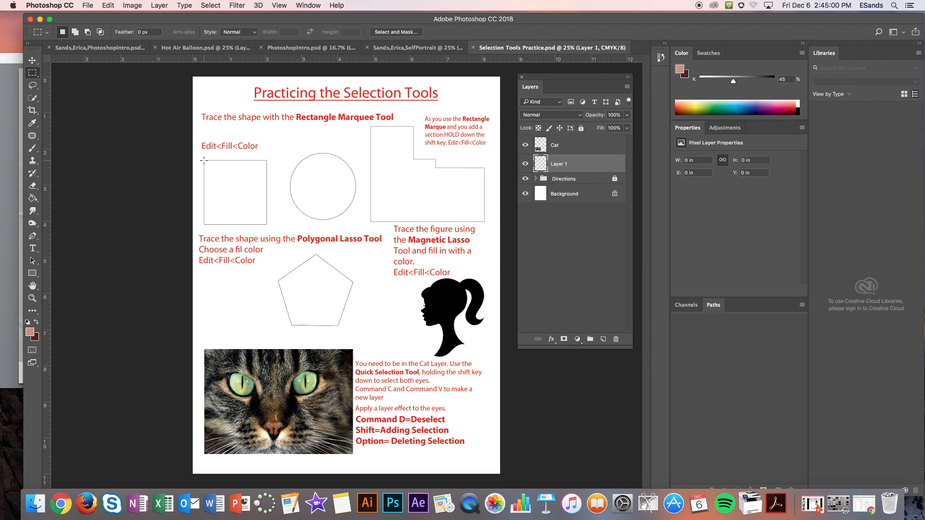
pyautogui.moveTo(204, 160); pyautogui.dragTo(267, 225)
# Step: Fill the square selection with light blue (#20e6f8) at Normal mode and 100% opacity, and deselect it
pyautogui.click(109, 5)
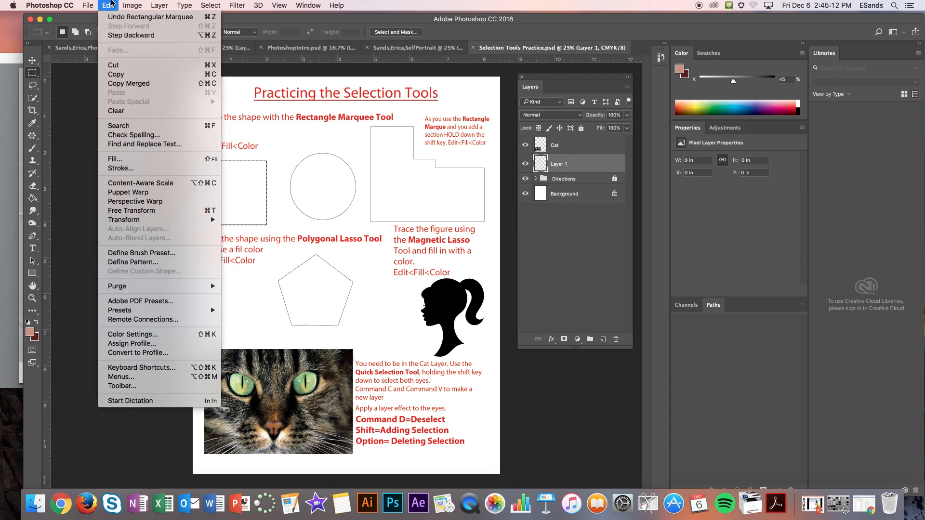
pyautogui.click(119, 161)
pyautogui.click(188, 103)
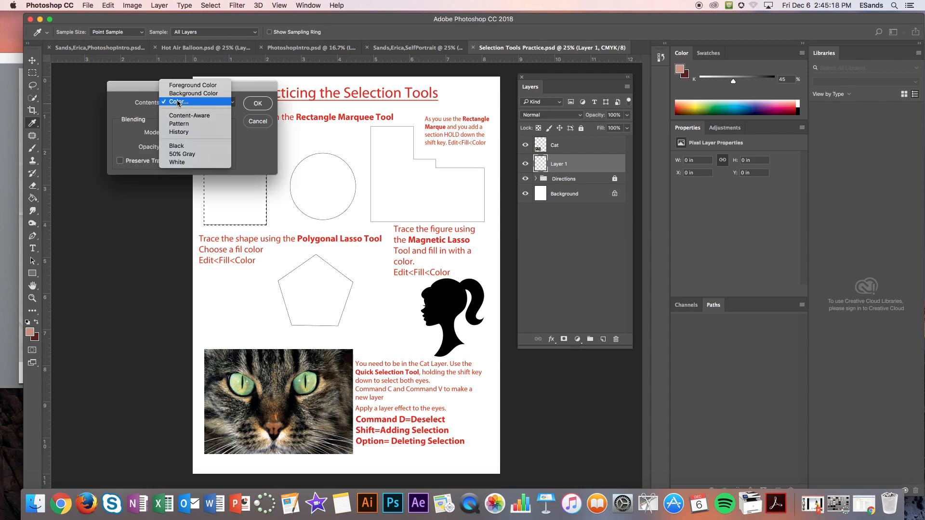
pyautogui.click(176, 103)
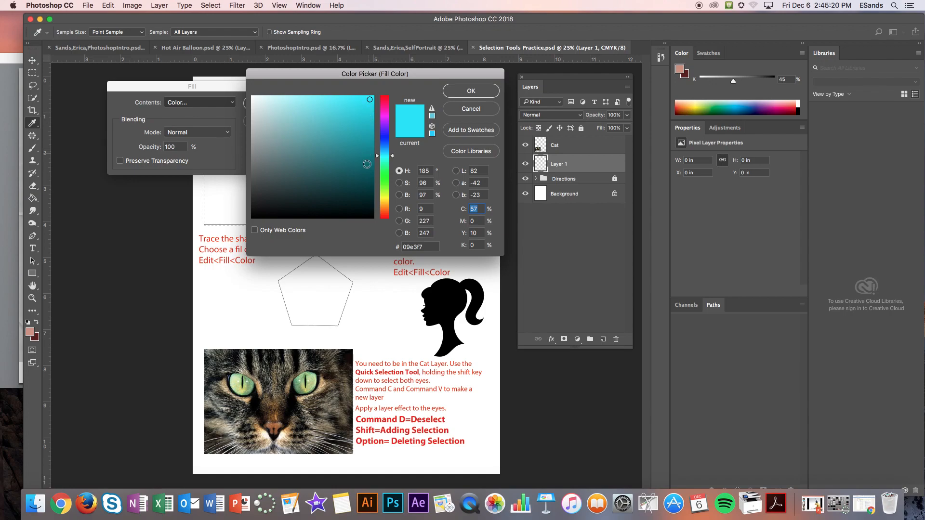
pyautogui.click(358, 100)
pyautogui.click(472, 91)
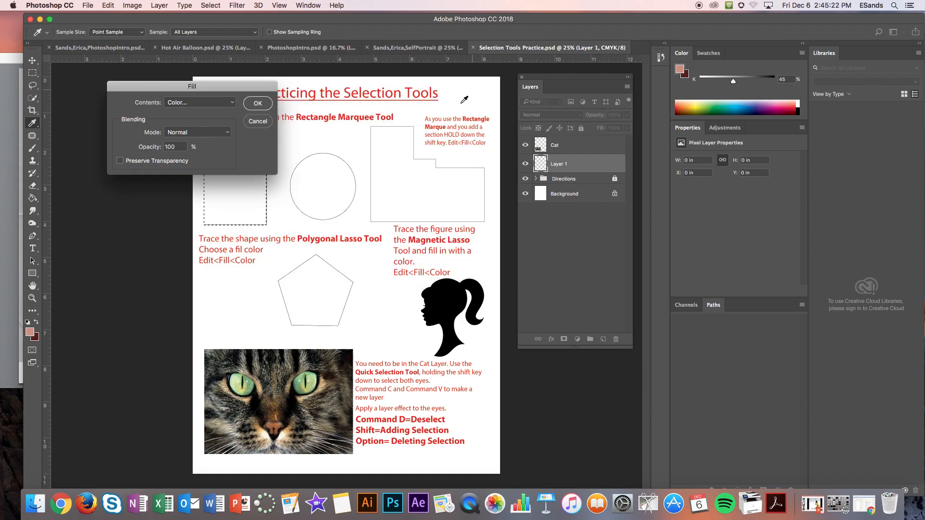
pyautogui.click(258, 103)
pyautogui.press('m')
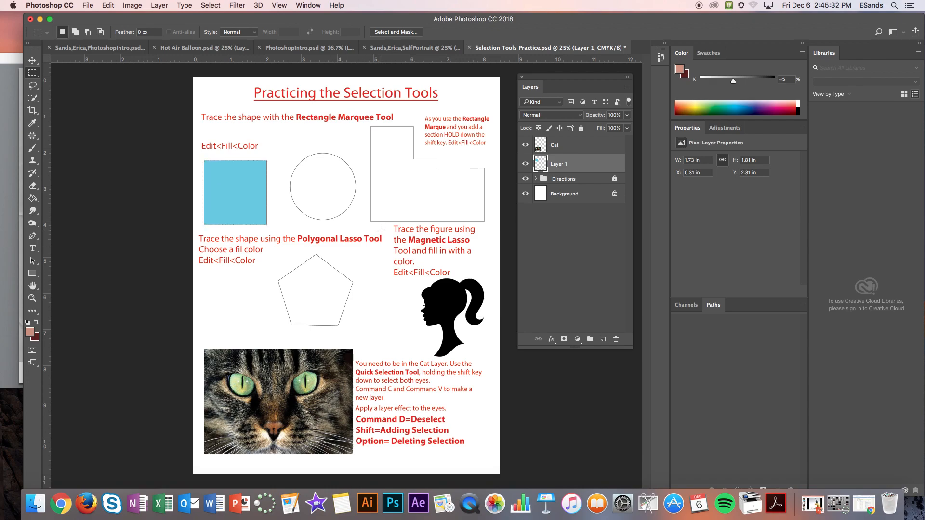
pyautogui.press('super+d')
# Step: Select the circle outline with the Elliptical Marquee Tool, drawing outward from its centre
pyautogui.click(32, 74)
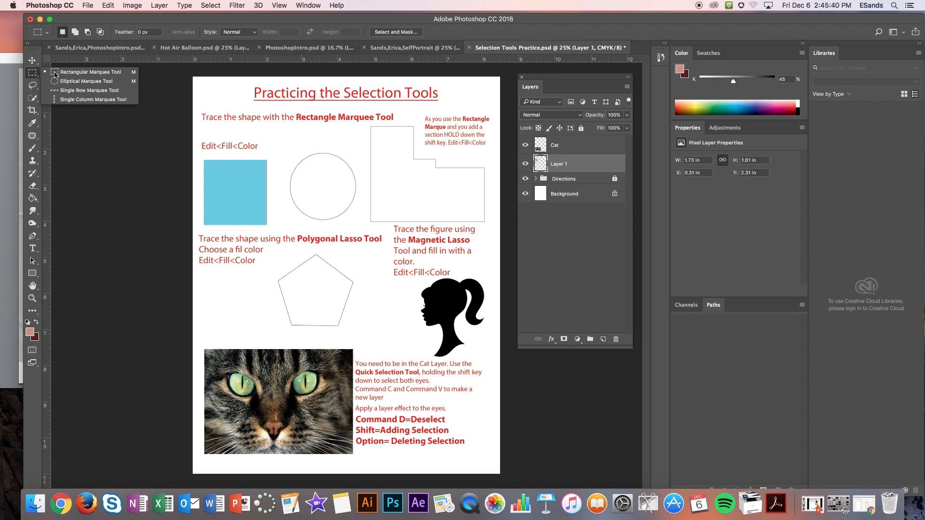
pyautogui.click(69, 81)
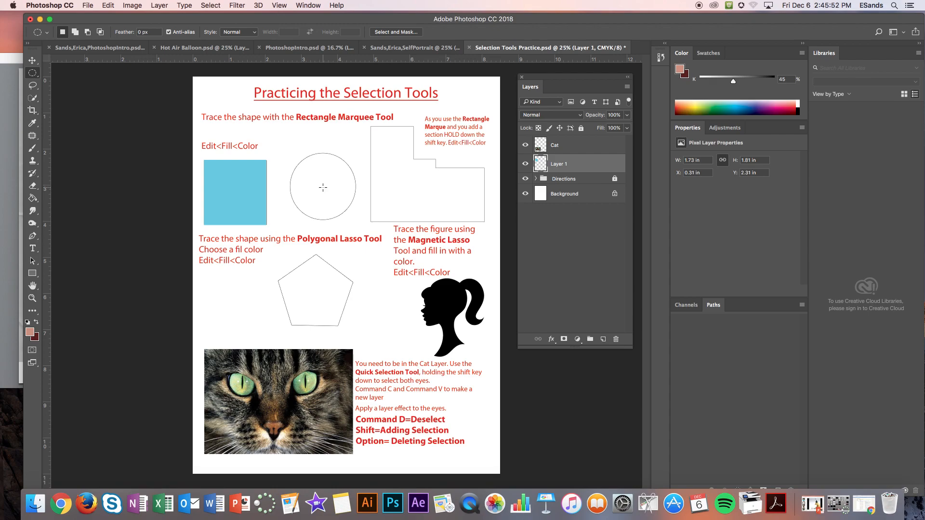
pyautogui.moveTo(324, 189); pyautogui.dragTo(357, 250)
# Step: Fill the circle selection with a dark blue colour at Normal mode and 100% opacity
pyautogui.click(108, 5)
pyautogui.click(133, 160)
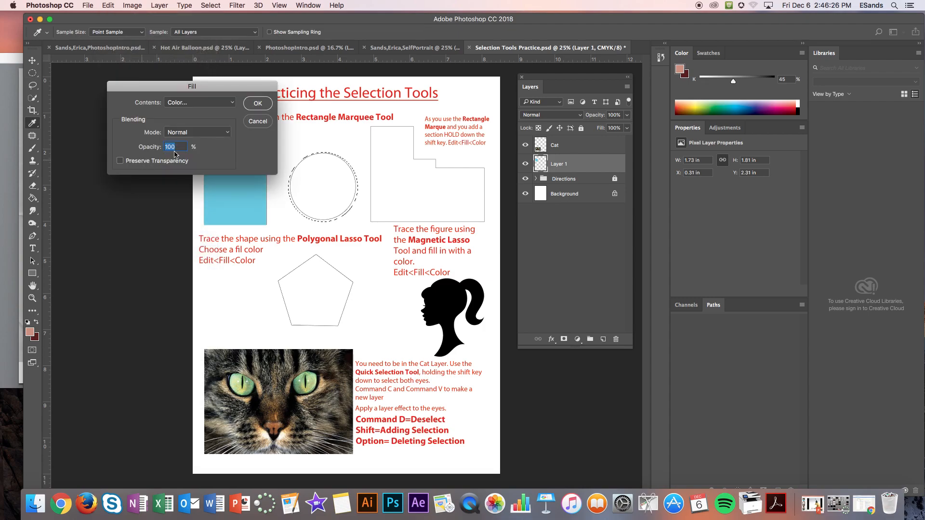
pyautogui.click(183, 103)
pyautogui.click(183, 103)
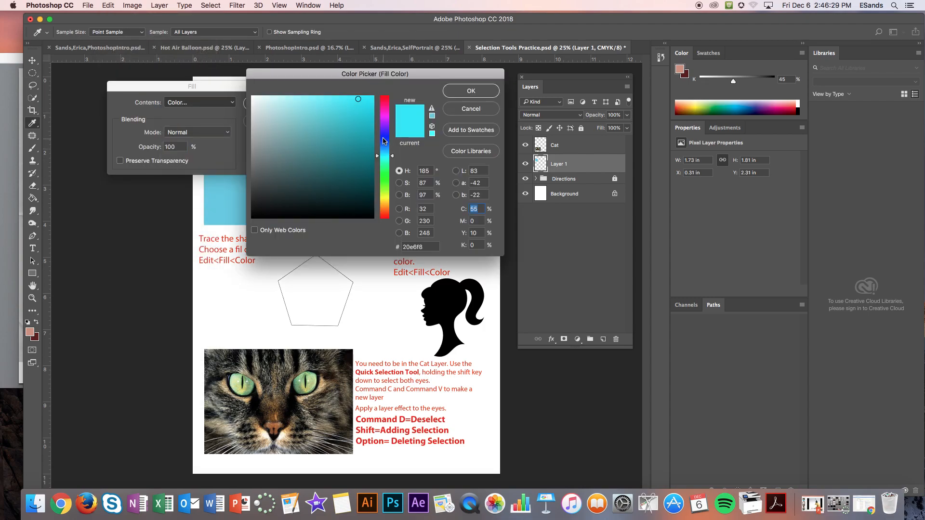
pyautogui.click(384, 138)
pyautogui.click(460, 89)
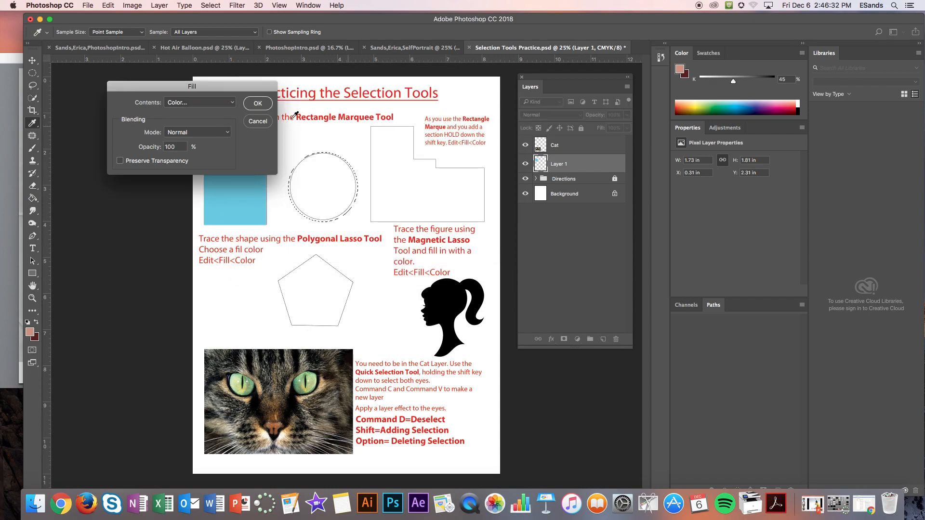
pyautogui.click(257, 103)
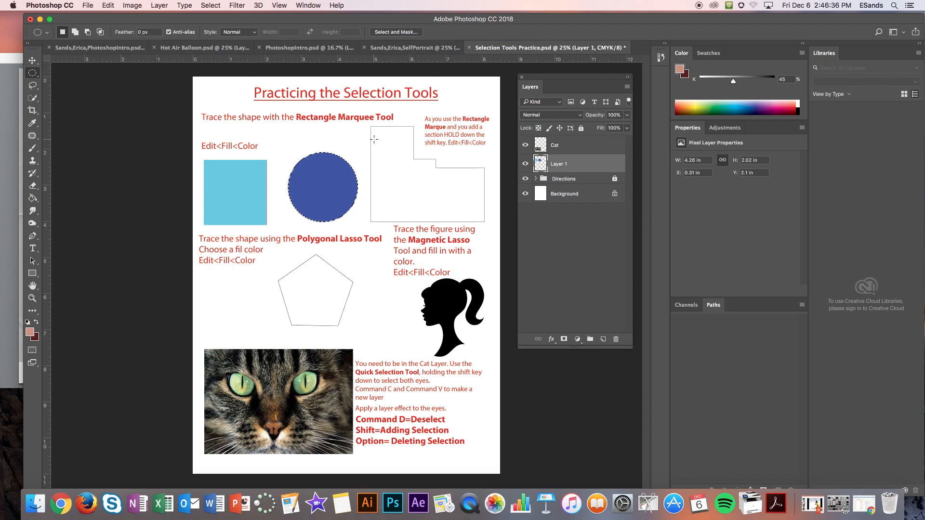
# Step: Select the stepped shape with the Rectangular Marquee Tool, adding rectangular sections until its whole outline is covered
pyautogui.click(33, 72)
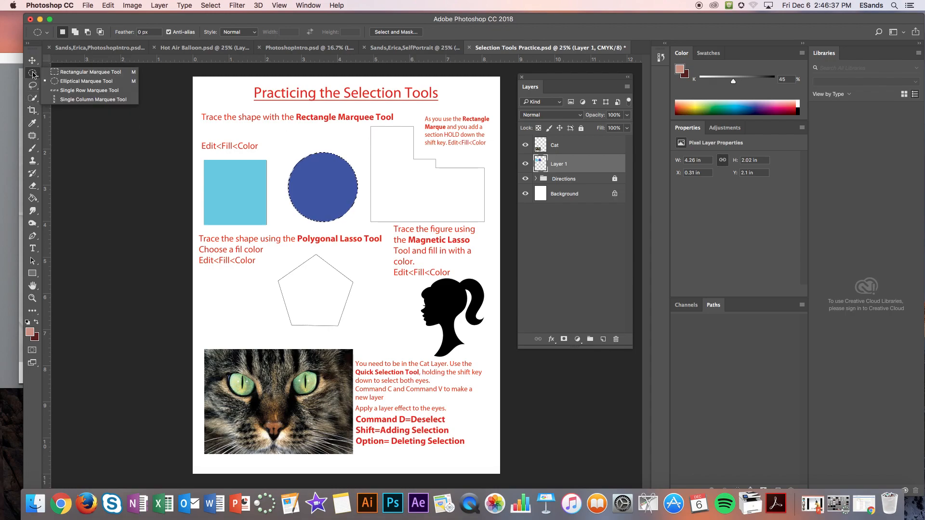
pyautogui.click(63, 73)
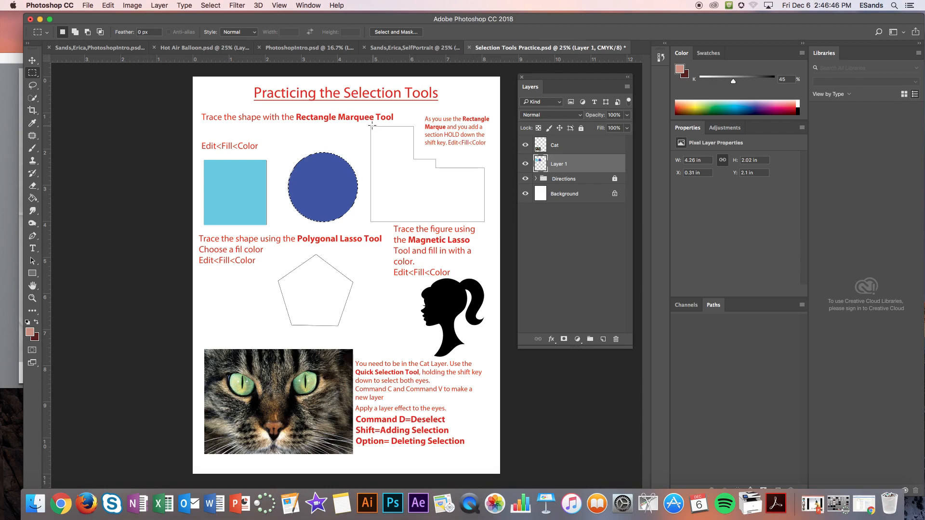
pyautogui.moveTo(372, 125); pyautogui.dragTo(413, 222)
pyautogui.press('shift')
pyautogui.press('shift')
pyautogui.moveTo(406, 161); pyautogui.dragTo(435, 224)
pyautogui.moveTo(406, 158); pyautogui.dragTo(436, 174)
pyautogui.press('shift')
pyautogui.moveTo(429, 168); pyautogui.dragTo(487, 225)
pyautogui.moveTo(488, 225); pyautogui.dragTo(488, 224)
# Step: Fill the stepped shape's selection with the same dark blue as the circle and deselect it
pyautogui.click(107, 6)
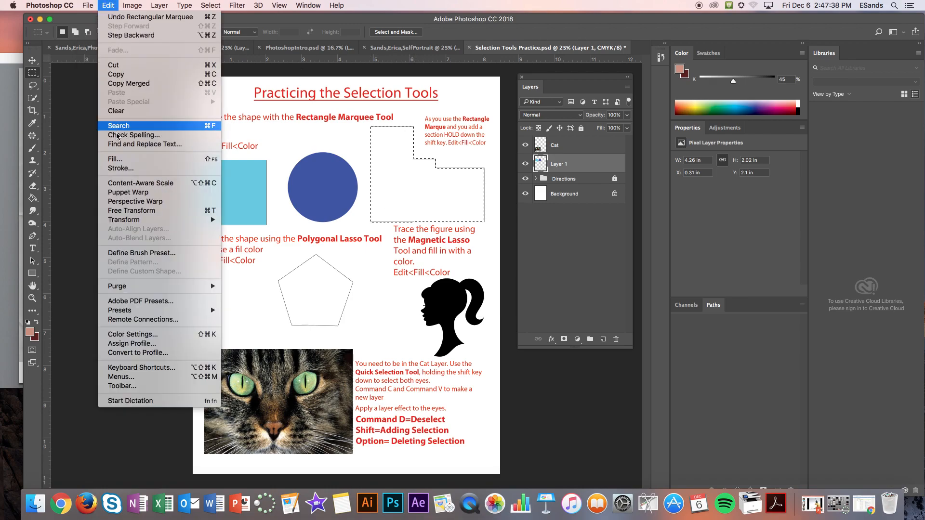
pyautogui.click(124, 160)
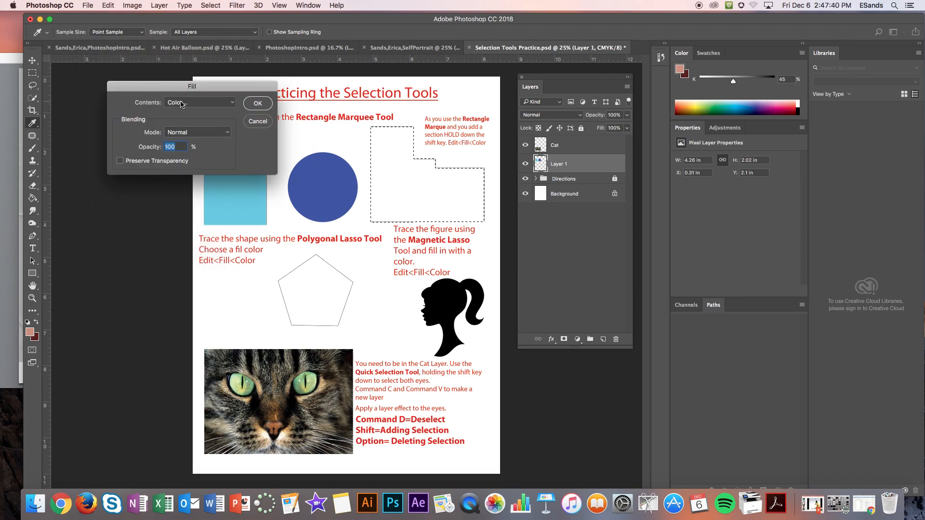
pyautogui.click(259, 104)
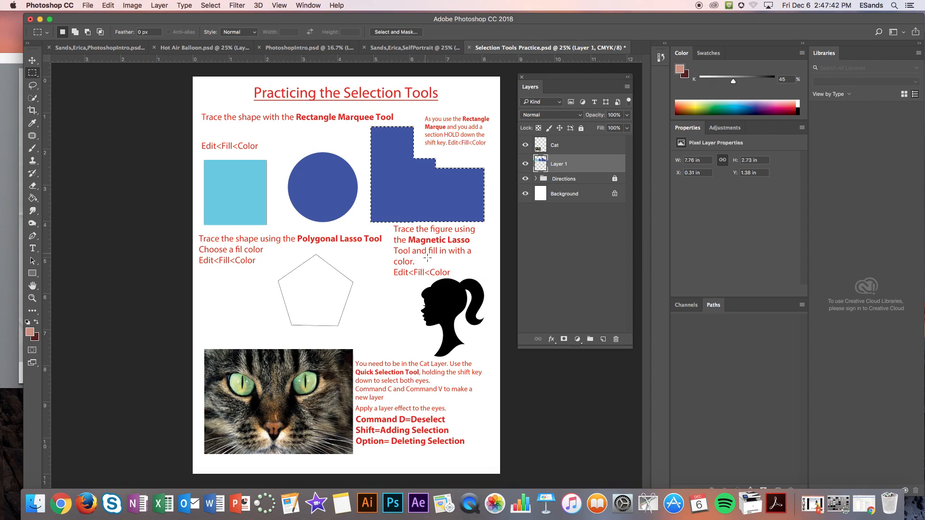
pyautogui.press('super+d')
# Step: Trace the pentagon outline corner by corner with the Polygonal Lasso Tool and close the selection
pyautogui.click(33, 73)
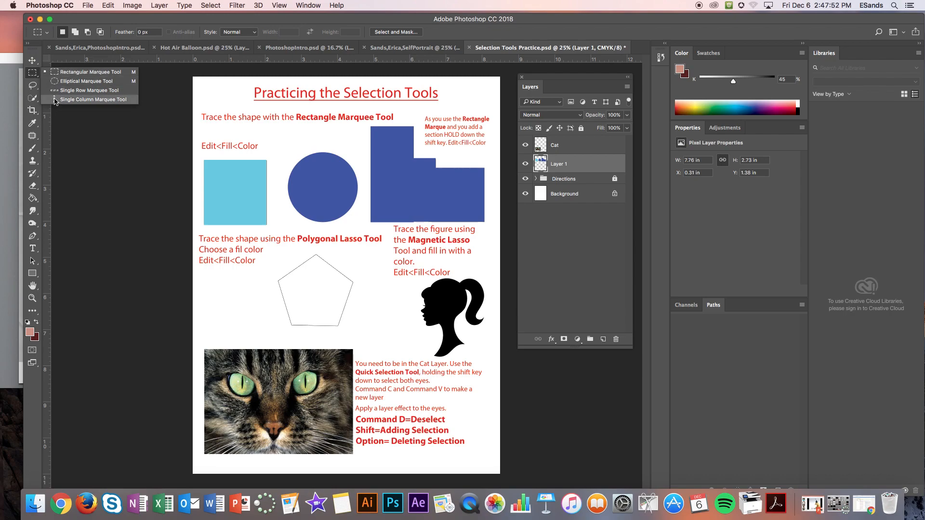
pyautogui.click(36, 73)
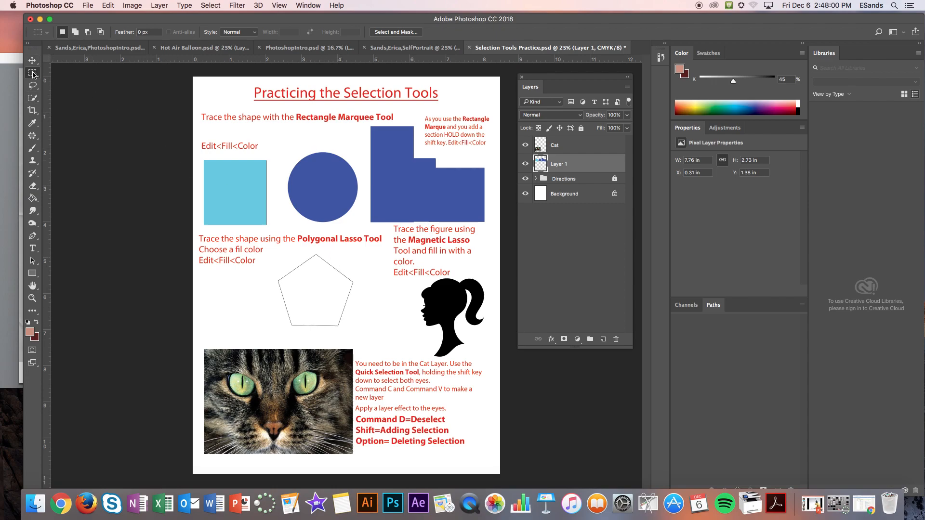
pyautogui.click(33, 87)
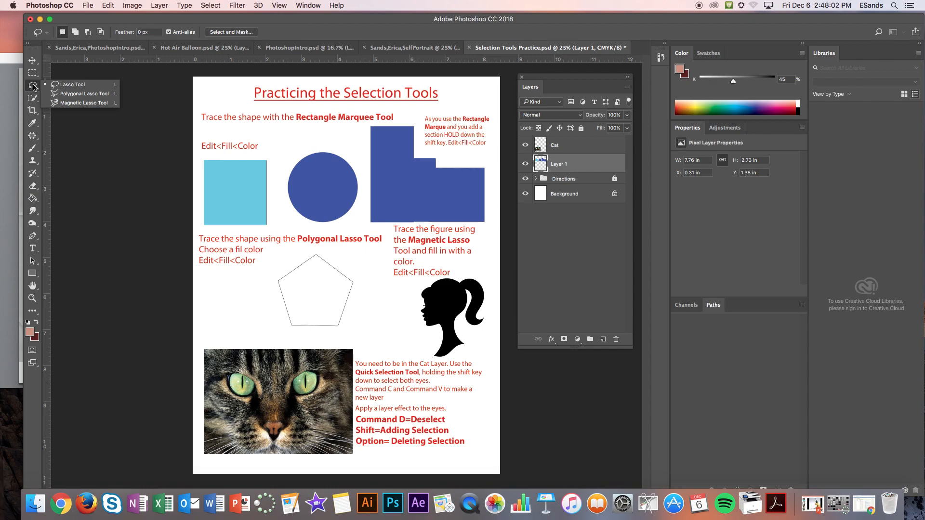
pyautogui.click(77, 94)
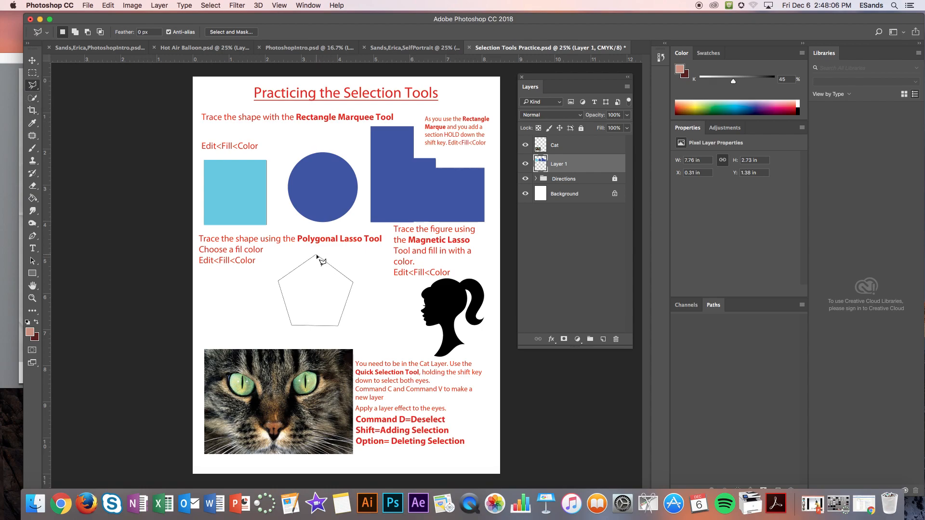
pyautogui.click(316, 254)
pyautogui.click(317, 255)
# Step: Fill the pentagon selection with magenta (#fa0bdb) at Normal mode and 100% opacity
pyautogui.click(108, 5)
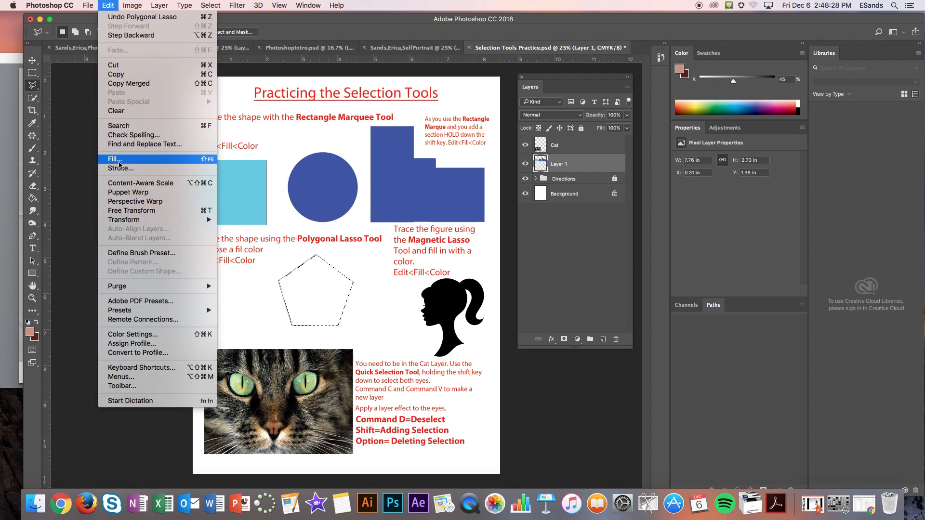
pyautogui.click(120, 160)
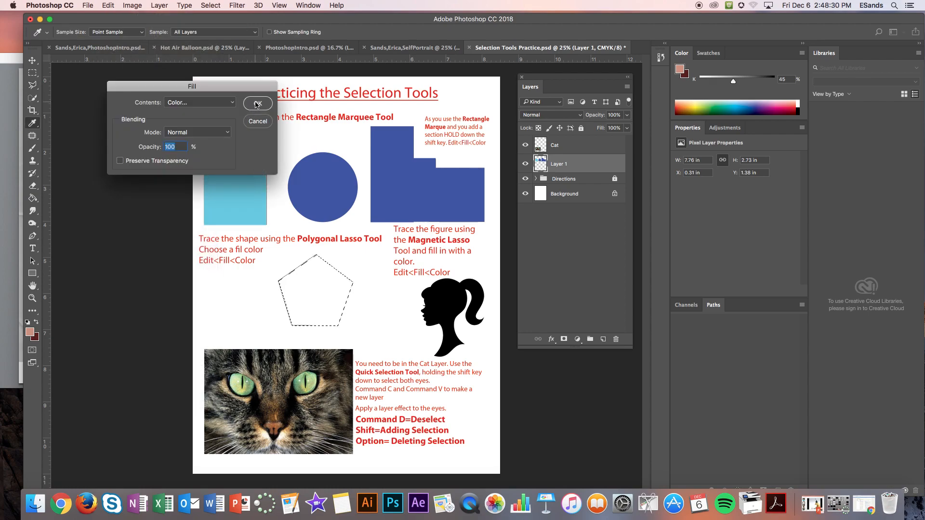
pyautogui.click(213, 103)
pyautogui.click(207, 103)
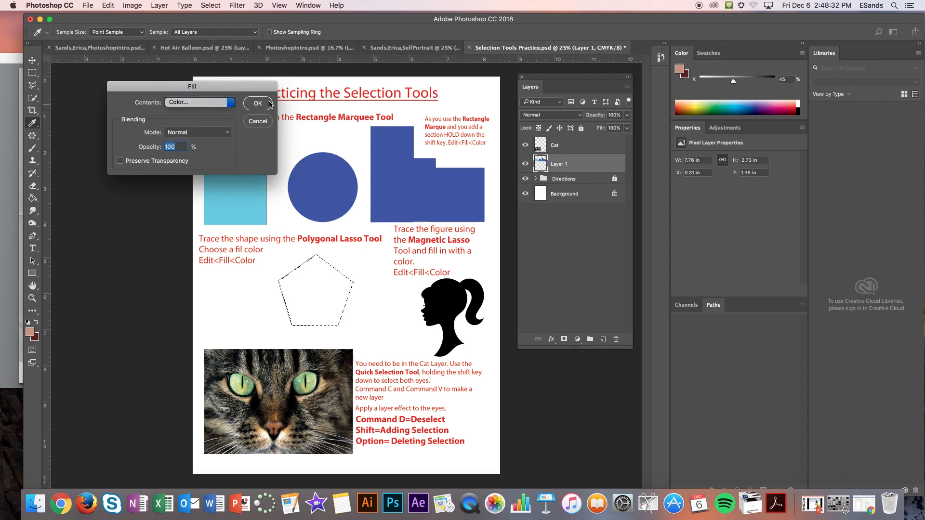
pyautogui.click(387, 119)
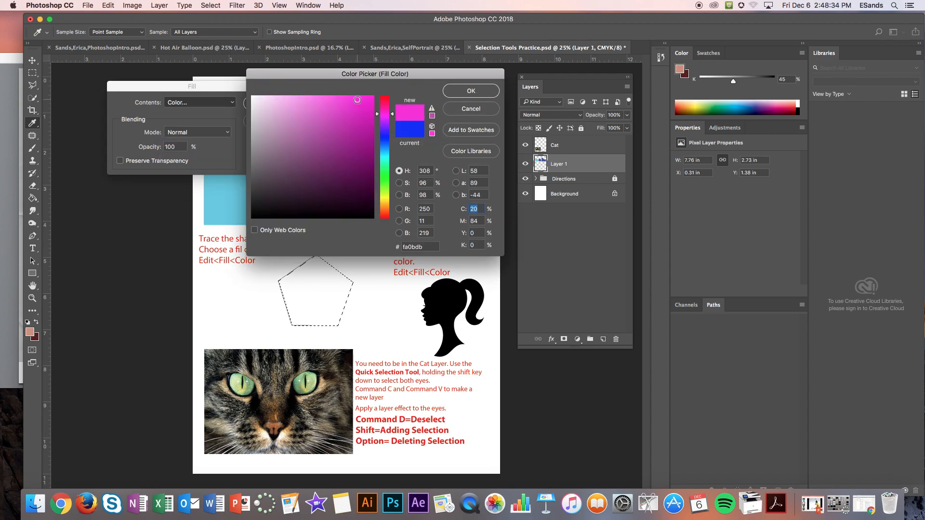
pyautogui.click(471, 90)
pyautogui.click(255, 105)
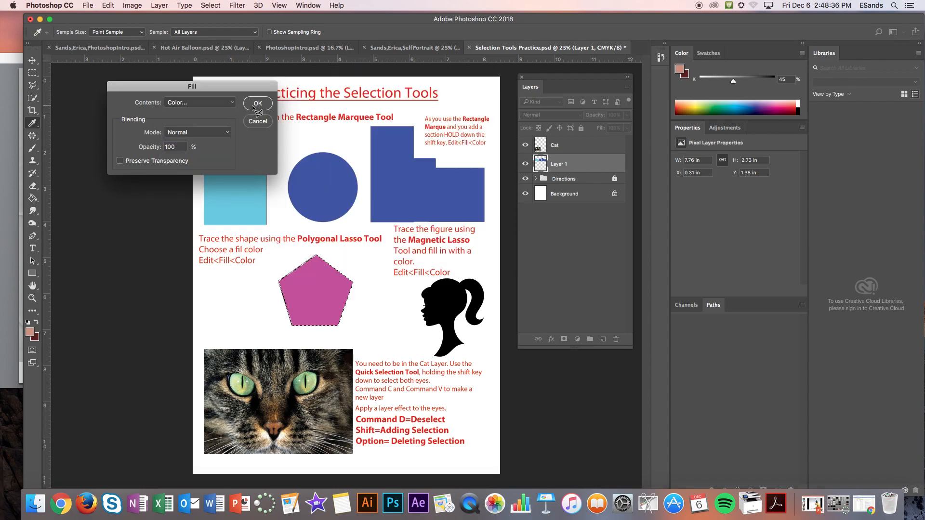
# Step: Switch to the Magnetic Lasso Tool for tracing the black ponytail silhouette
pyautogui.hotkey('shift', 'l')
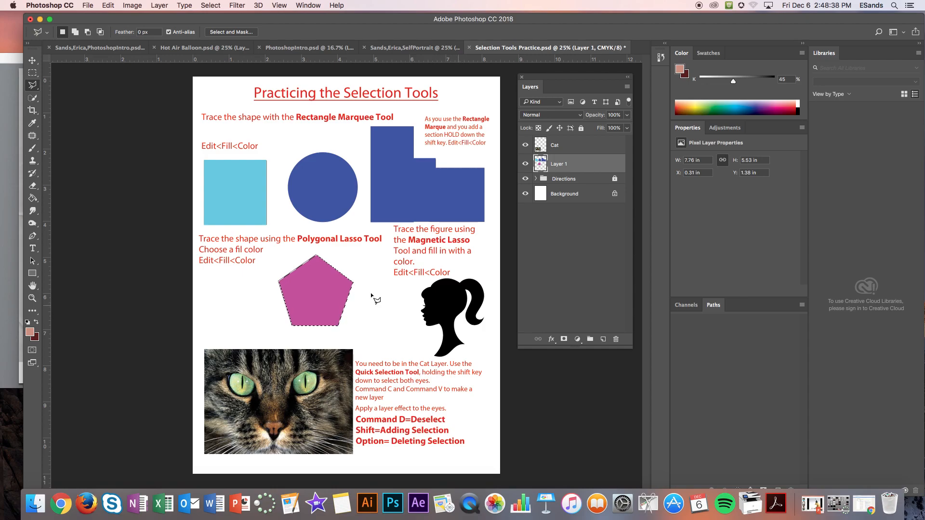
pyautogui.press('z')
pyautogui.moveTo(445, 297); pyautogui.dragTo(423, 212)
pyautogui.press('space')
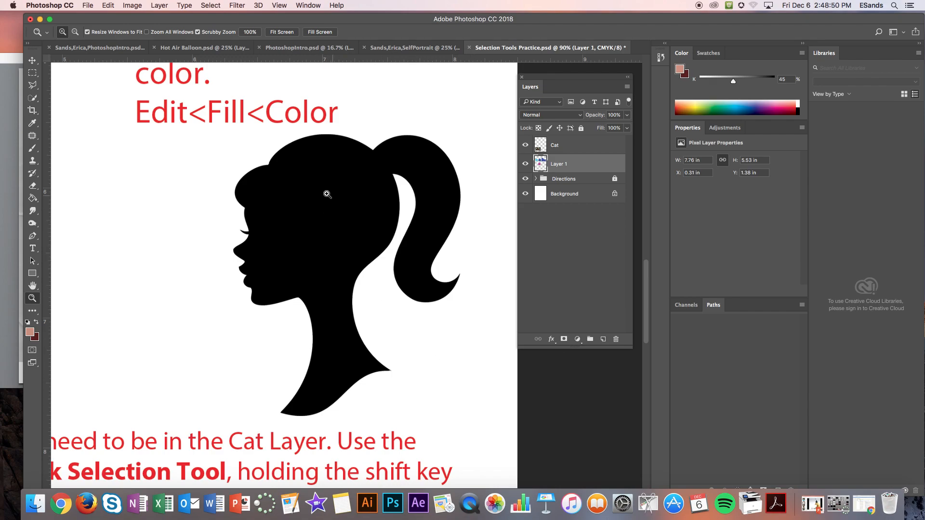
pyautogui.click(31, 99)
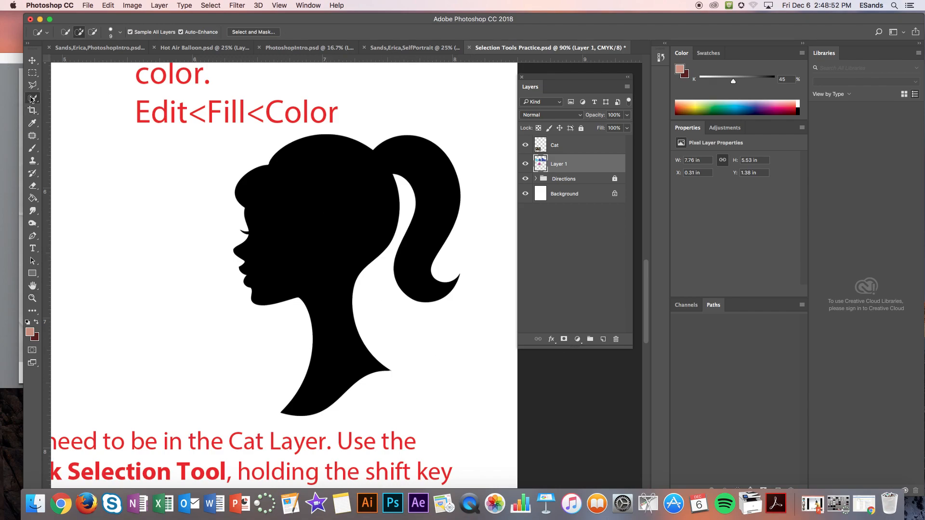
pyautogui.click(31, 99)
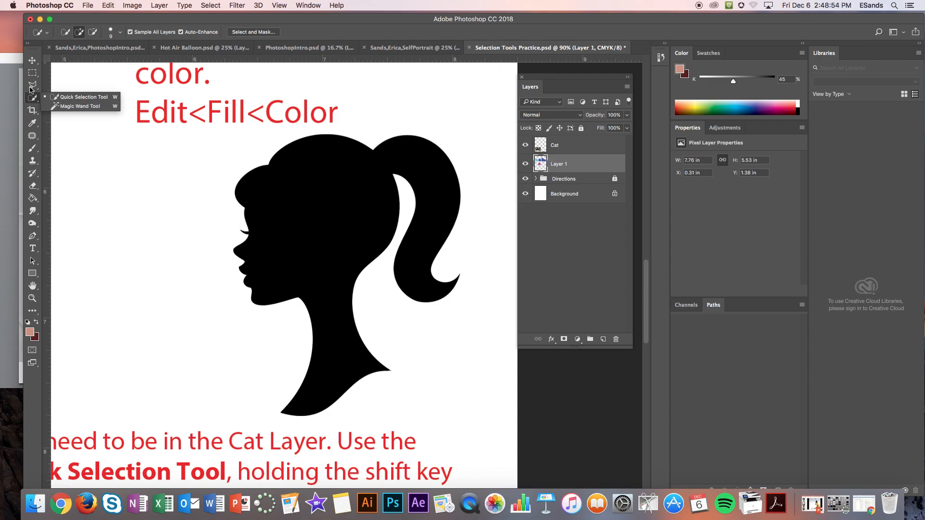
pyautogui.click(31, 86)
pyautogui.click(72, 103)
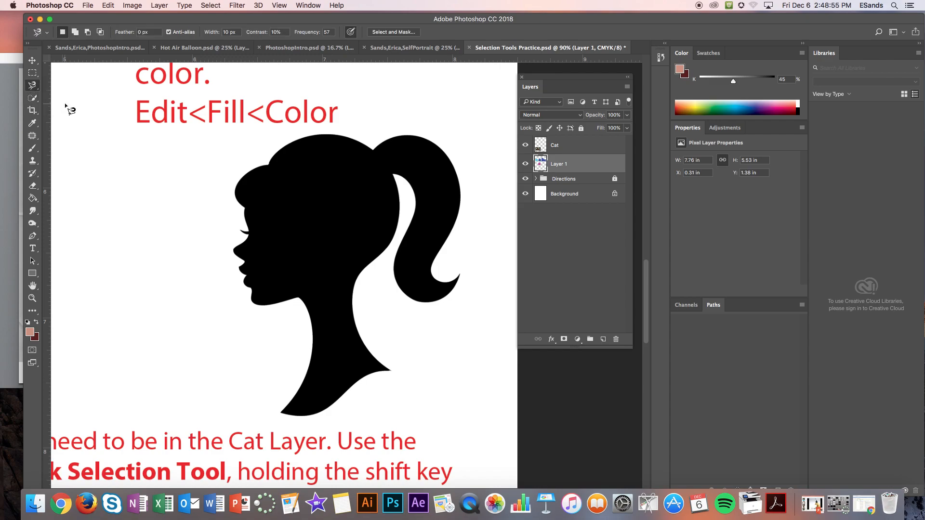
# Step: Try to trace the silhouette's outline with the Magnetic Lasso Tool and clear the resulting selection
pyautogui.click(269, 165)
pyautogui.click(373, 151)
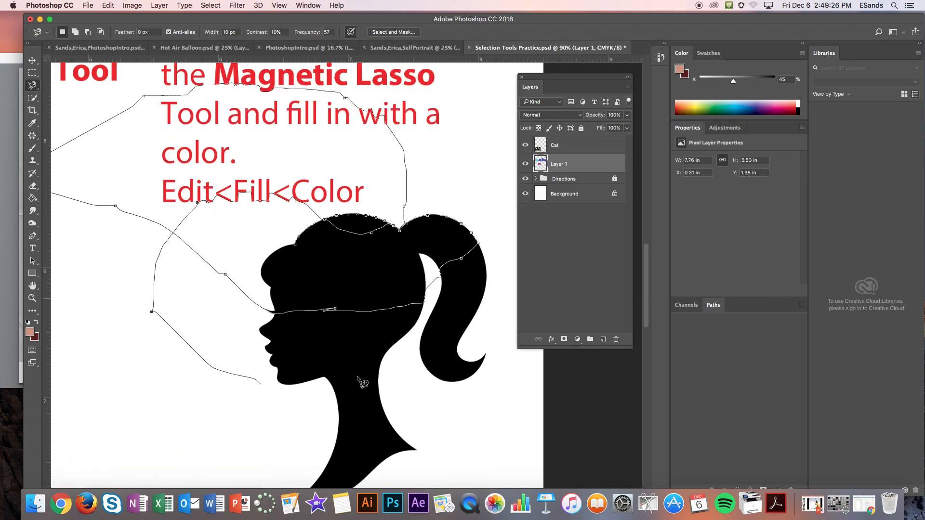
pyautogui.doubleClick(319, 134)
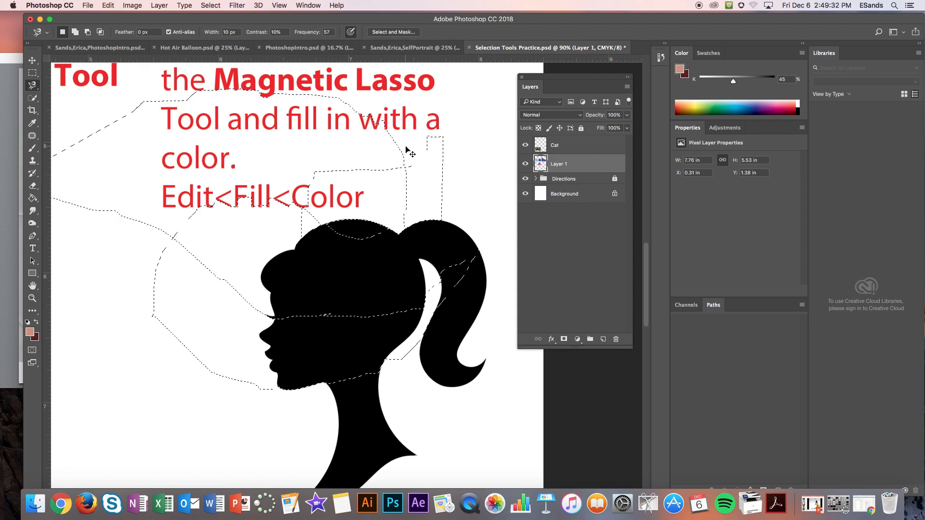
pyautogui.press('super+d')
# Step: Trace the whole silhouette with the Magnetic Lasso Tool, removing stray anchor points, and close the selection at its starting point
pyautogui.moveTo(361, 306); pyautogui.dragTo(362, 168)
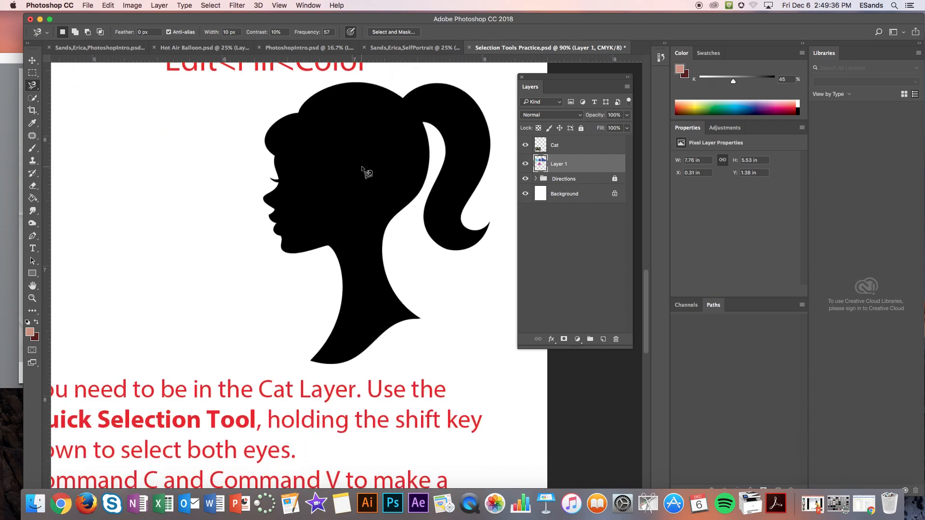
pyautogui.click(299, 114)
pyautogui.press('BackSpace')
pyautogui.press('BackSpace')
pyautogui.press('BackSpace')
pyautogui.press('BackSpace')
pyautogui.press('BackSpace')
pyautogui.press('BackSpace')
pyautogui.press('BackSpace')
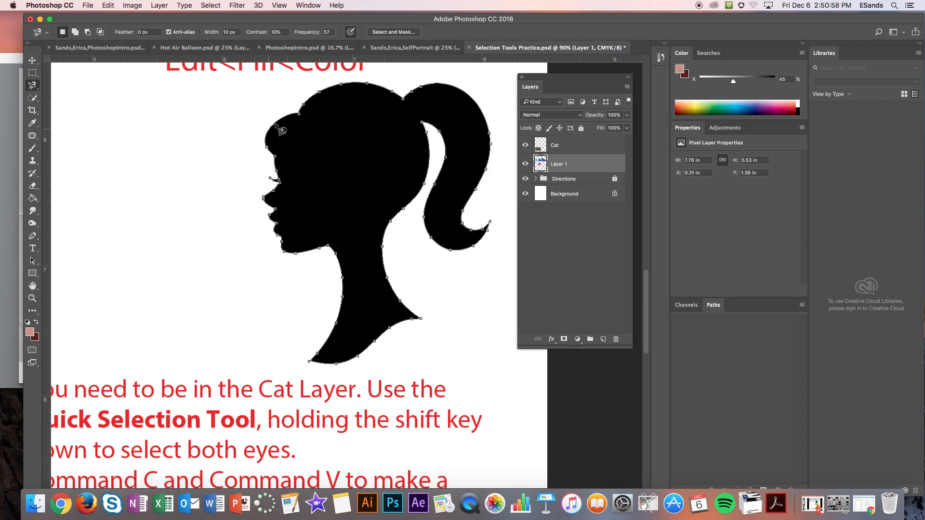
pyautogui.click(299, 113)
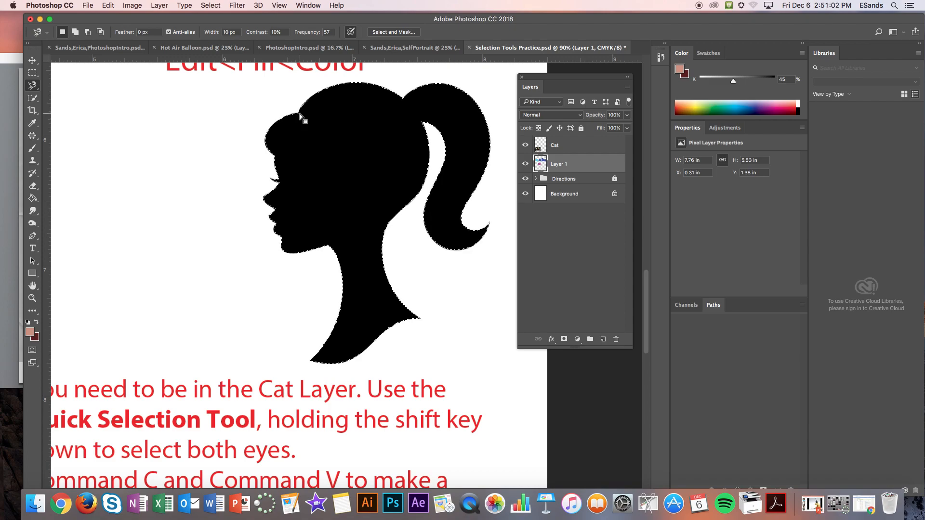
# Step: Fill the silhouette selection with pink (#f722c2) at Normal mode and 100% opacity
pyautogui.click(124, 5)
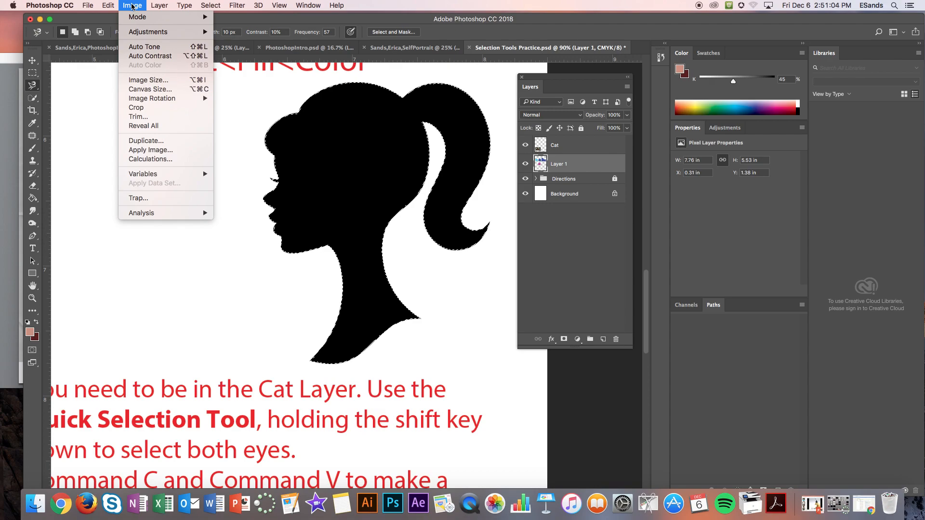
pyautogui.moveTo(108, 5)
pyautogui.click(126, 159)
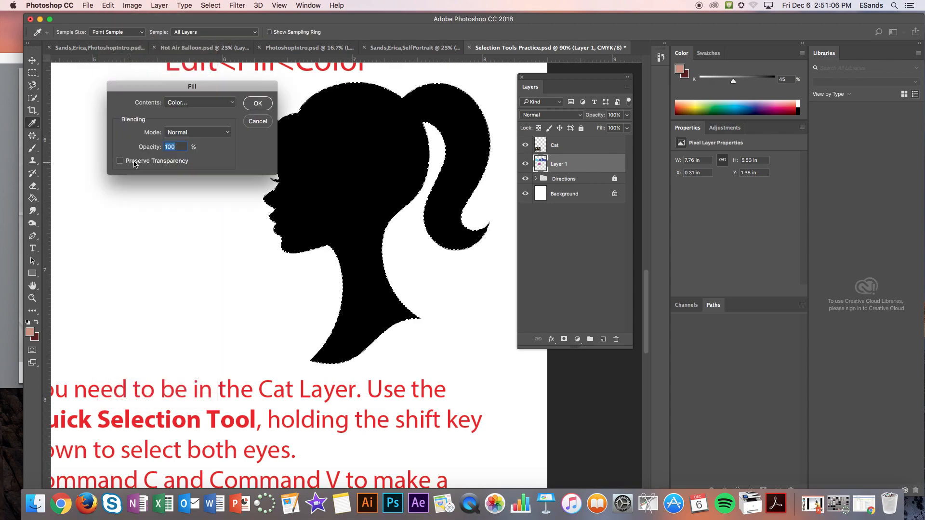
pyautogui.click(181, 103)
pyautogui.click(181, 104)
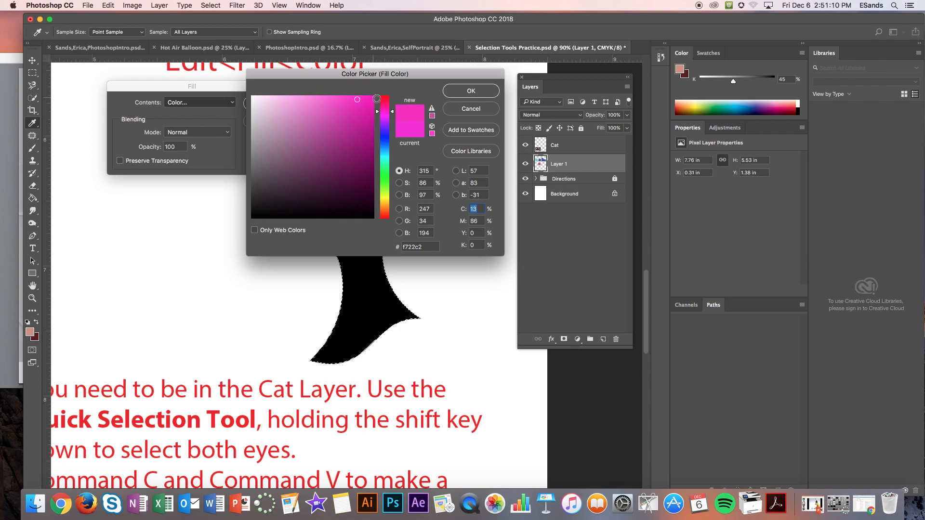
pyautogui.click(468, 92)
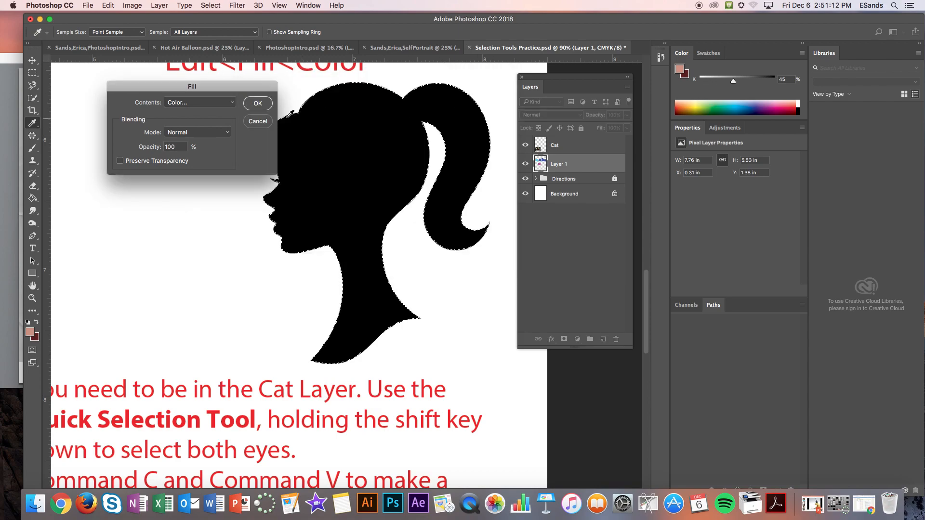
pyautogui.click(258, 103)
# Step: Switch to the Quick Selection Tool, make the Cat layer active and deselect the silhouette
pyautogui.press('super+minus')
pyautogui.press('super+minus')
pyautogui.press('super+minus')
pyautogui.press('super+minus')
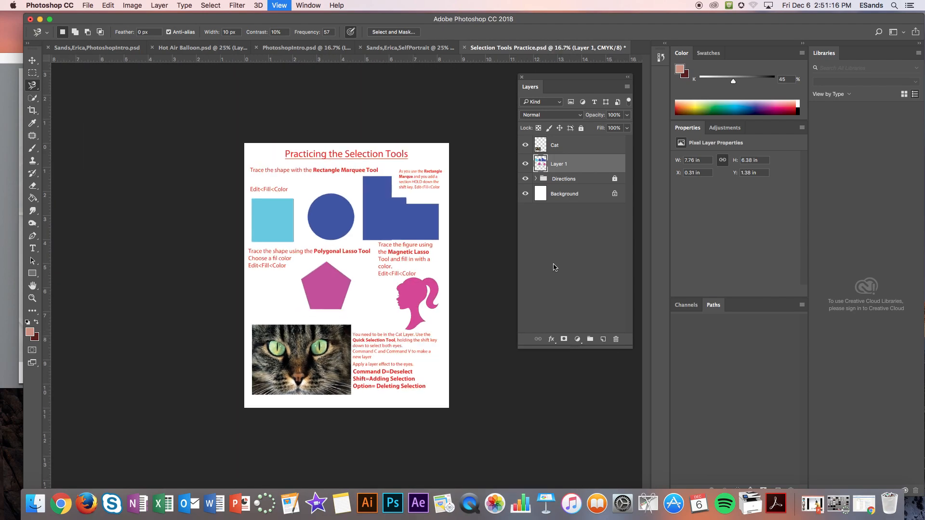
pyautogui.press('z')
pyautogui.moveTo(308, 351)
pyautogui.mouseDown()
pyautogui.moveTo(340, 353)
pyautogui.moveTo(313, 361)
pyautogui.moveTo(324, 299)
pyautogui.mouseUp()
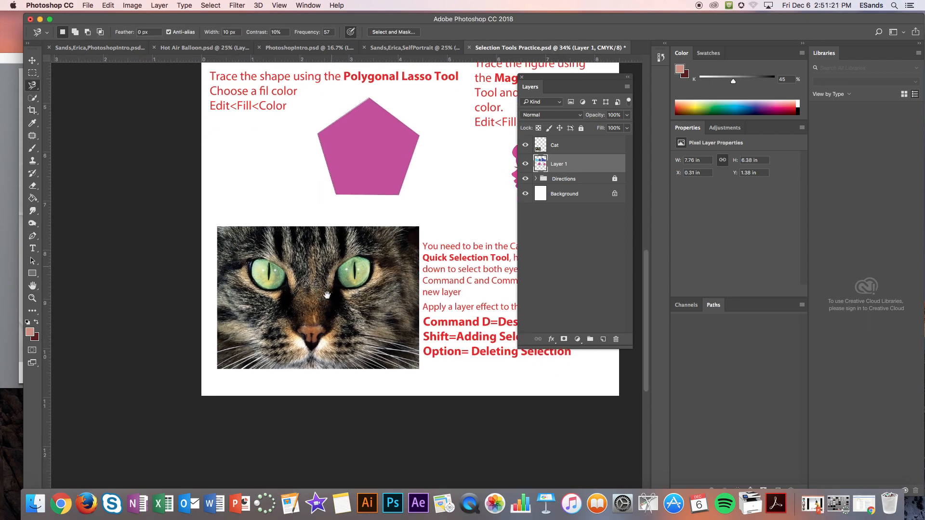
pyautogui.click(33, 100)
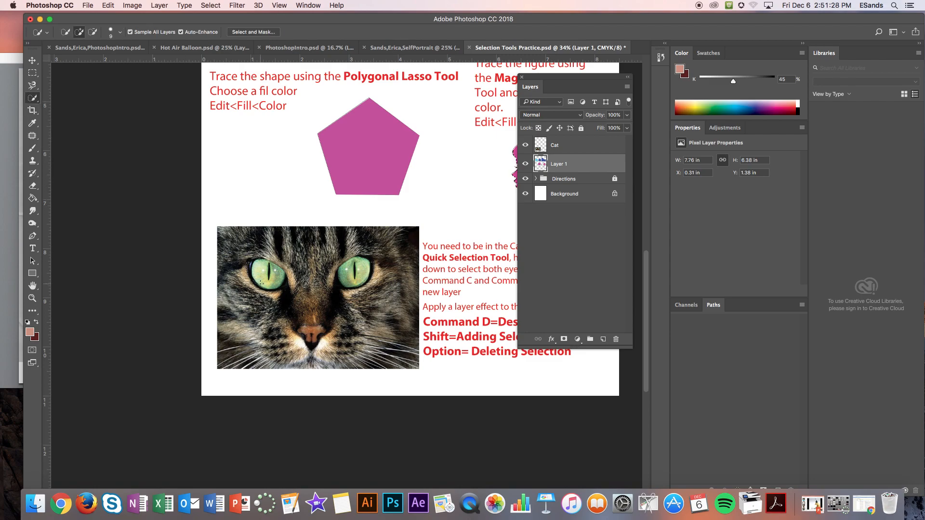
pyautogui.scroll(1, 336, 294)
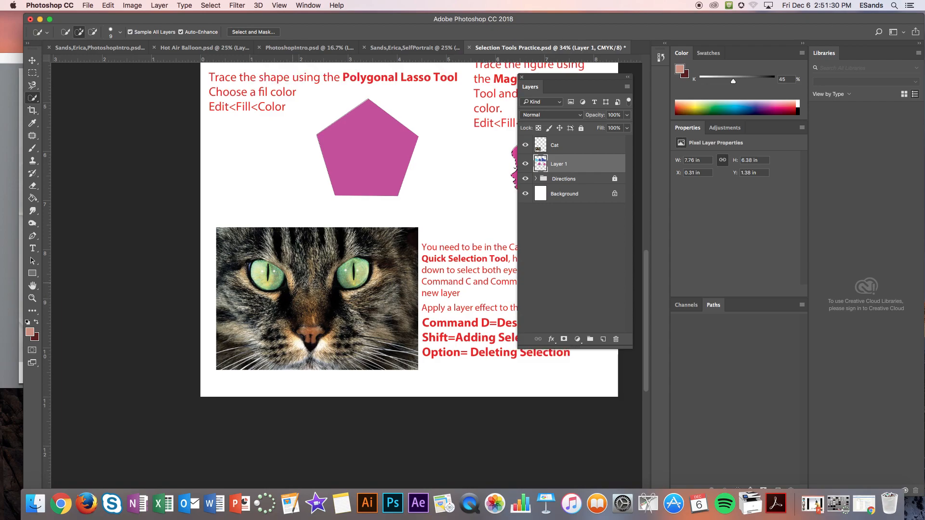
pyautogui.hscroll(3, 290, 282)
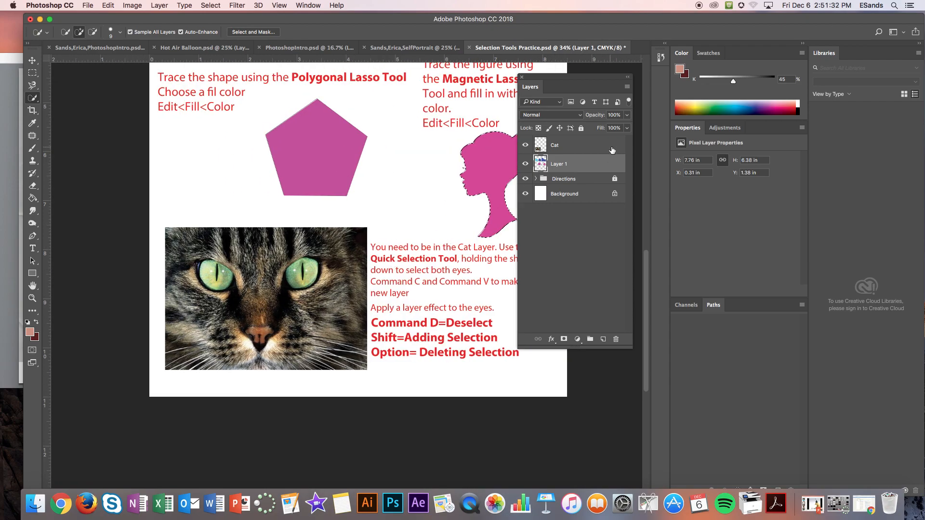
pyautogui.click(560, 143)
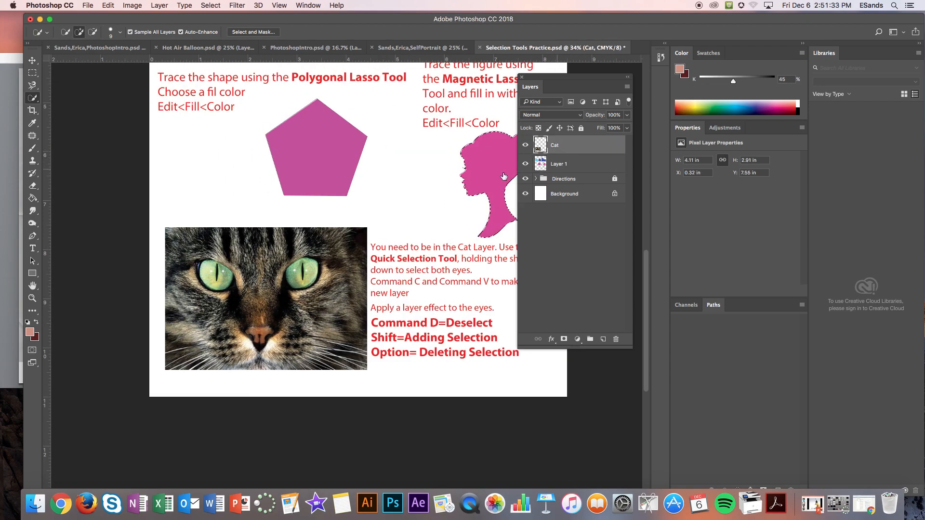
pyautogui.press('super+d')
# Step: Select both of the cat's eyes with the Quick Selection Tool and copy them onto a new layer
pyautogui.moveTo(220, 275); pyautogui.dragTo(217, 267)
pyautogui.press('super+c')
pyautogui.press('super+v')
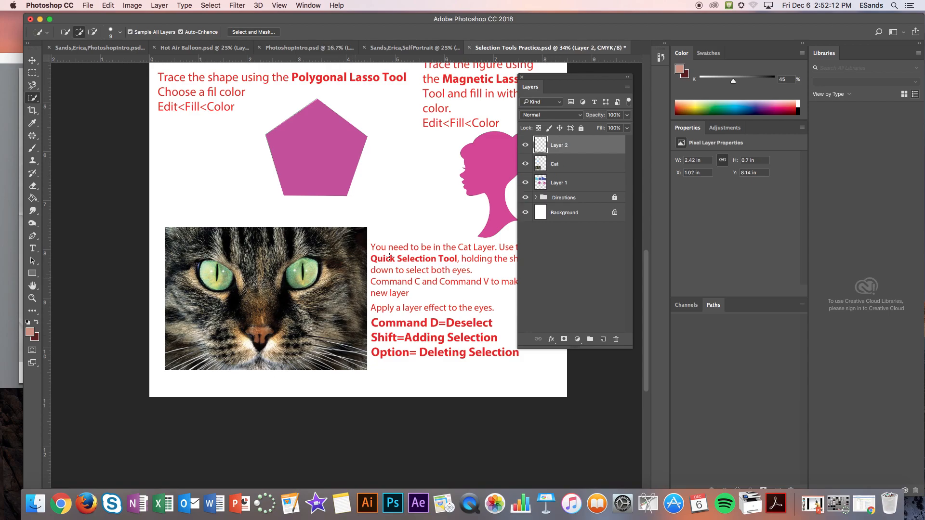
# Step: Toggle the Cat layer's visibility to check the copied eyes on their own, leaving the layer shown
pyautogui.click(525, 165)
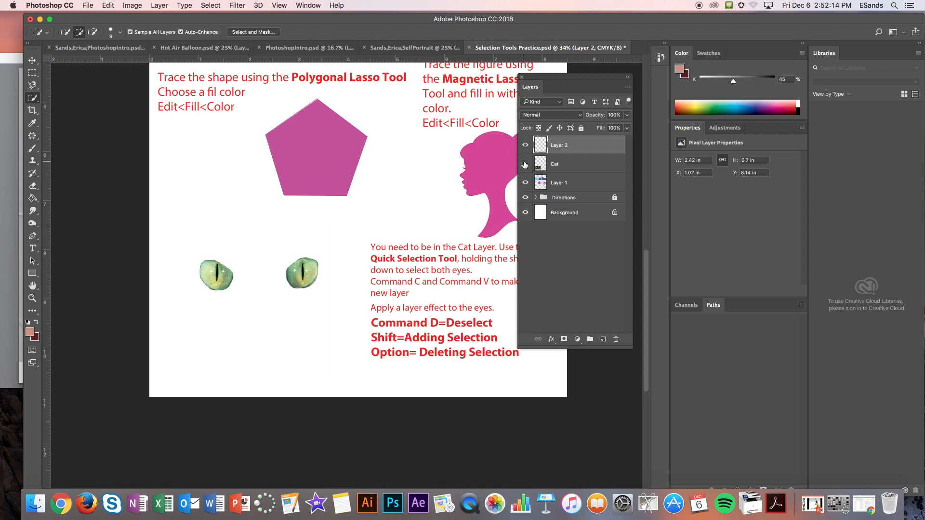
pyautogui.click(525, 165)
pyautogui.click(525, 164)
pyautogui.click(525, 164)
pyautogui.click(525, 165)
pyautogui.click(525, 164)
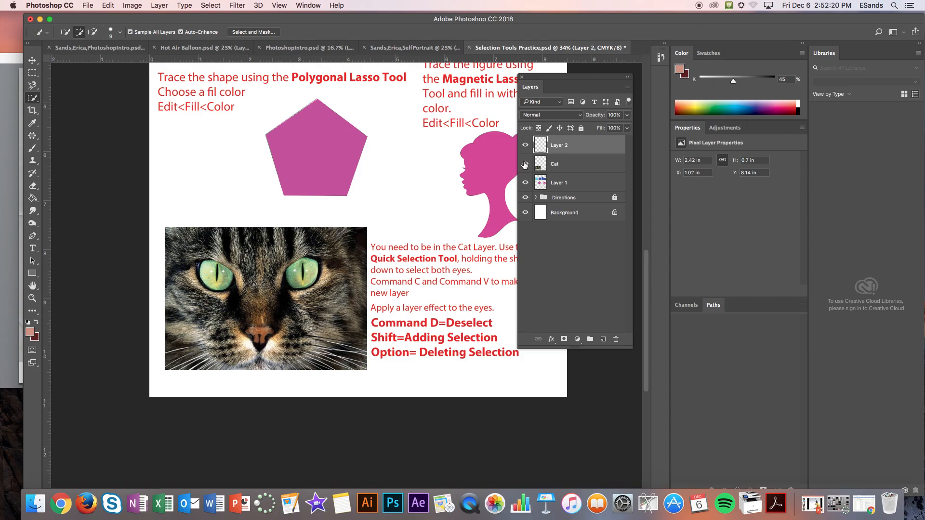
# Step: Open the layer style settings for the copied eyes and enable Color Overlay
pyautogui.doubleClick(587, 146)
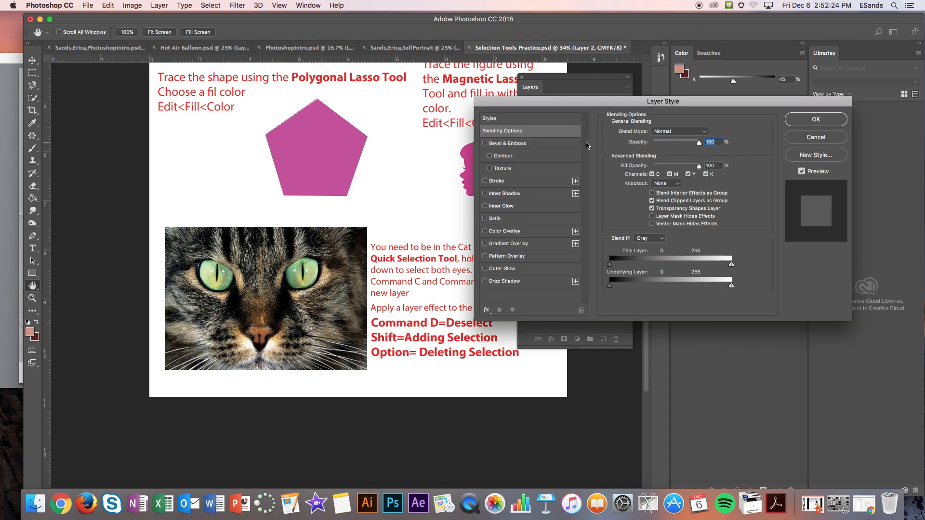
pyautogui.moveTo(575, 107); pyautogui.dragTo(425, 63)
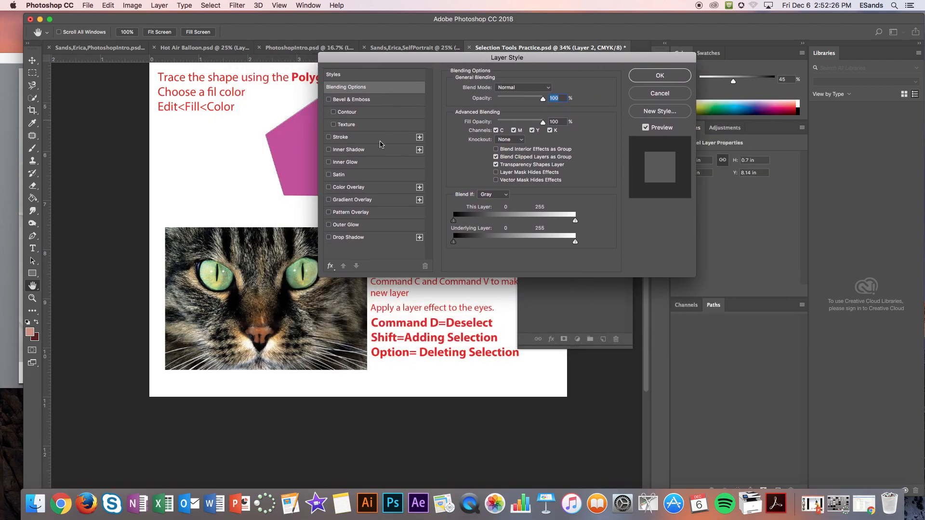
pyautogui.click(329, 188)
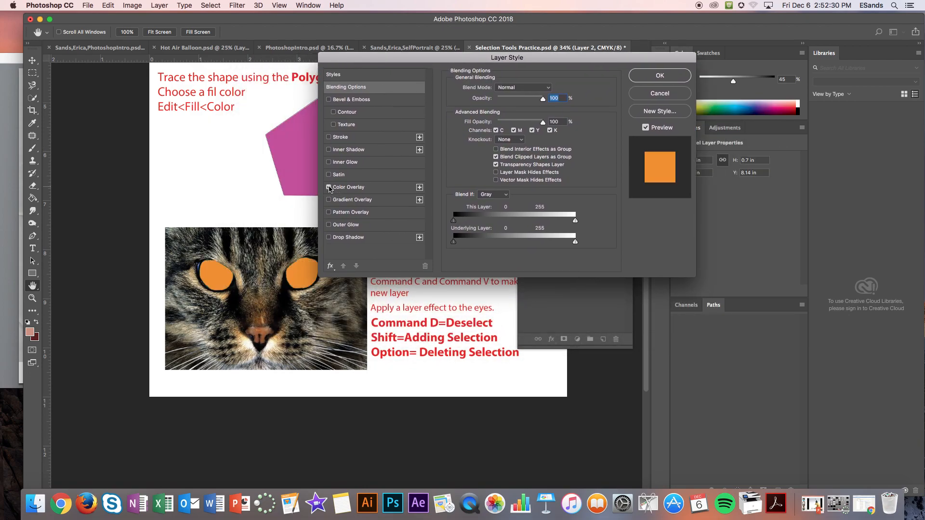
# Step: Add a Pattern Overlay to the eyes layer using the Ant Farm pattern
pyautogui.click(330, 213)
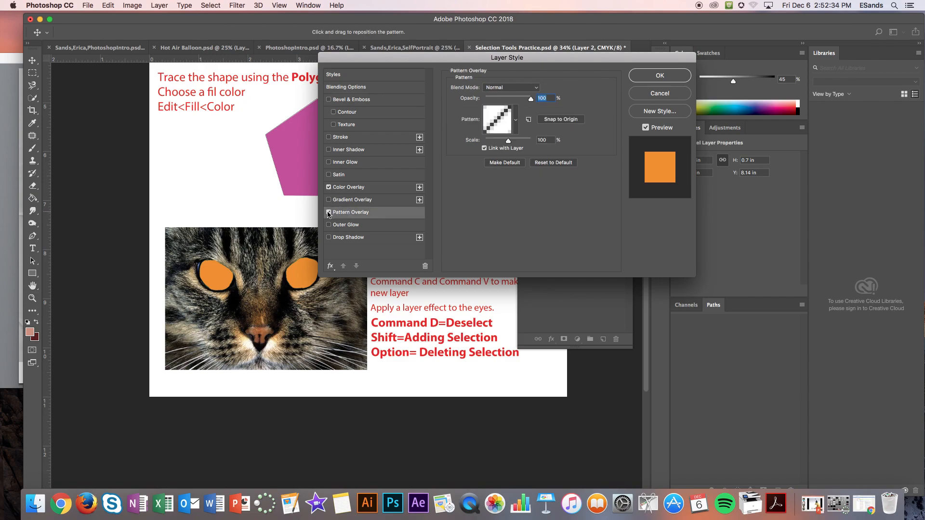
pyautogui.click(517, 120)
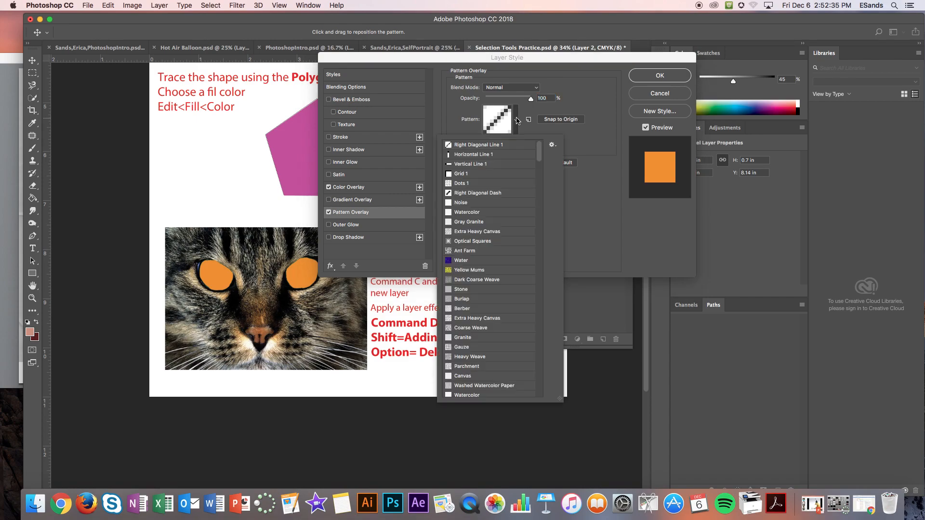
pyautogui.click(471, 251)
pyautogui.click(580, 86)
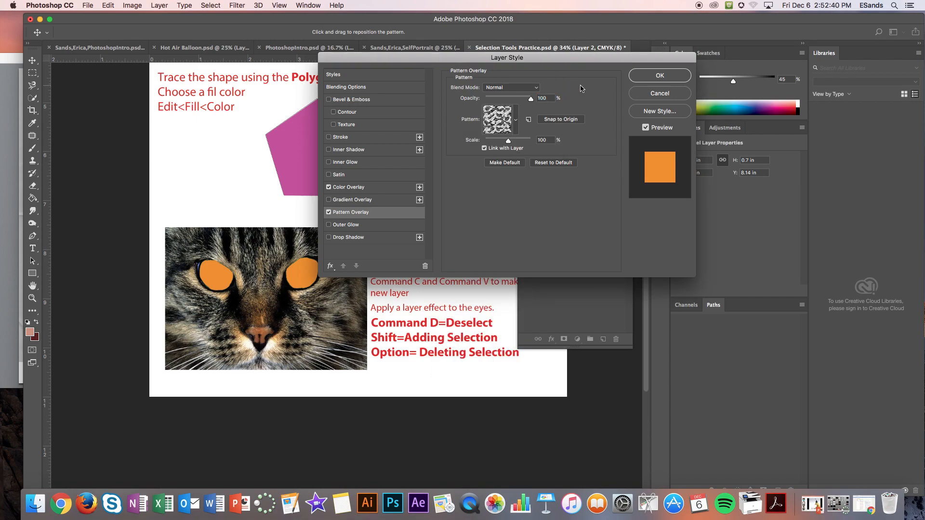
# Step: Lower the eyes' Color Overlay opacity and set the Pattern Overlay opacity to about 33%
pyautogui.click(356, 193)
pyautogui.moveTo(532, 104); pyautogui.dragTo(501, 102)
pyautogui.click(361, 214)
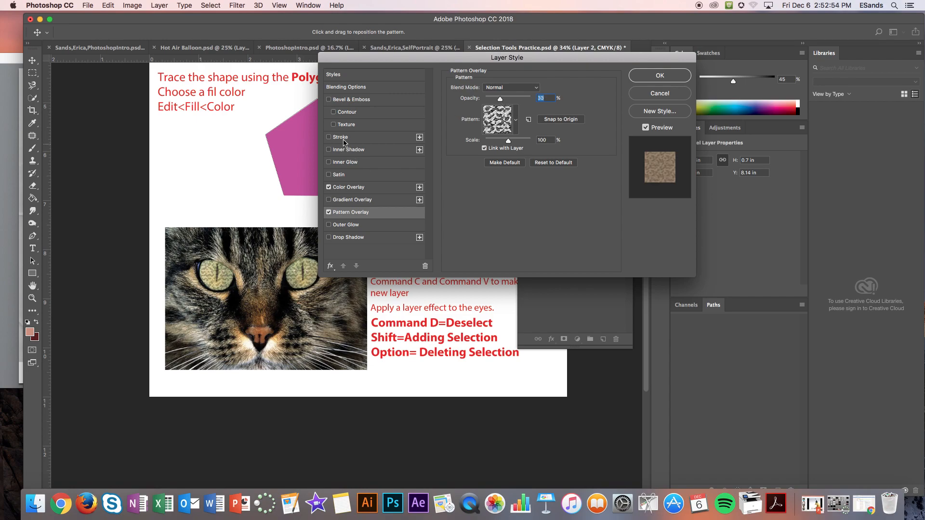
# Step: Add an Inner Shadow to the eyes with Multiply mode, 100% opacity, 17 px distance and about 62 px size
pyautogui.click(330, 150)
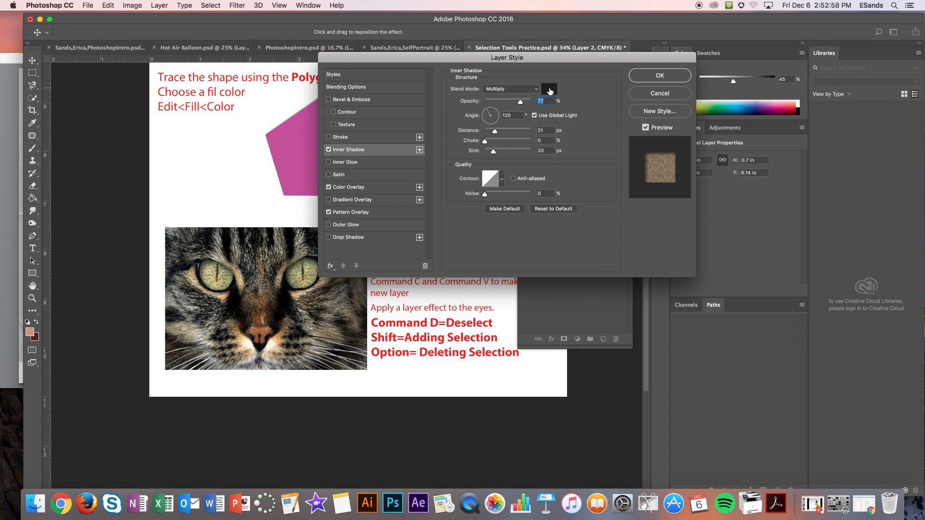
pyautogui.click(549, 89)
pyautogui.click(489, 109)
pyautogui.click(511, 89)
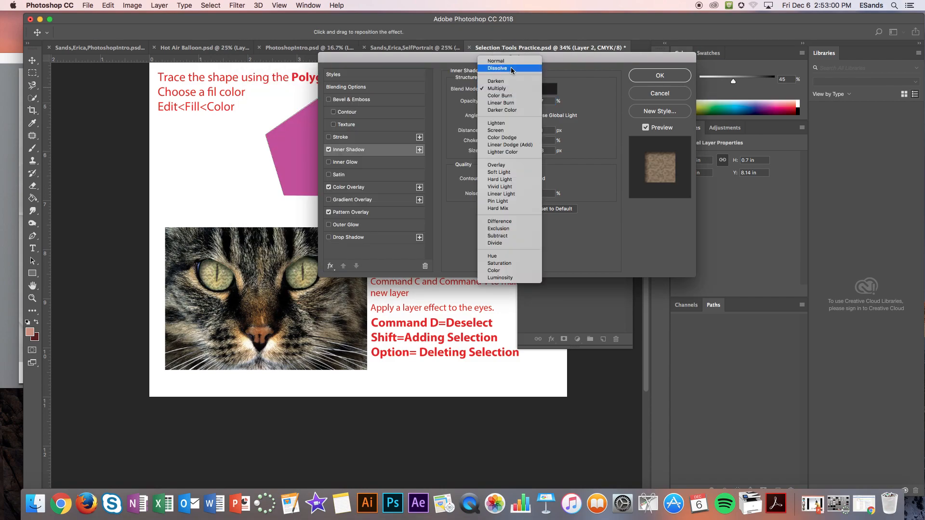
pyautogui.click(509, 61)
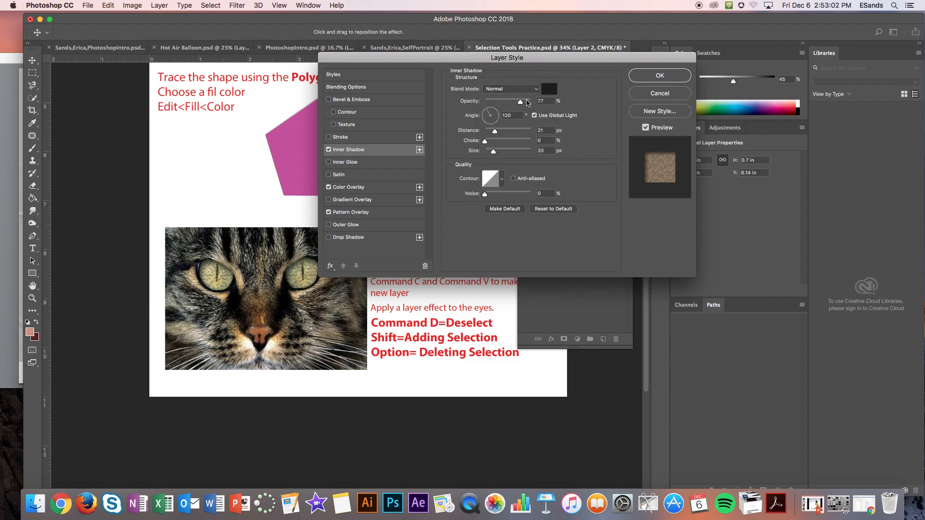
pyautogui.click(504, 91)
pyautogui.click(499, 120)
pyautogui.moveTo(524, 104); pyautogui.dragTo(533, 103)
pyautogui.moveTo(495, 130); pyautogui.dragTo(500, 153)
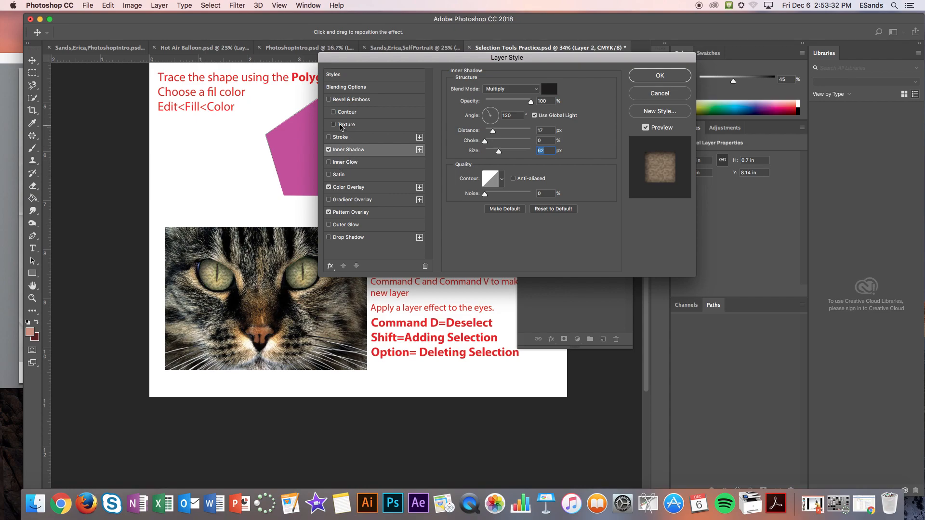
# Step: Add a Bevel & Emboss texture to the eyes using the Berber pattern and apply the layer effects
pyautogui.click(334, 124)
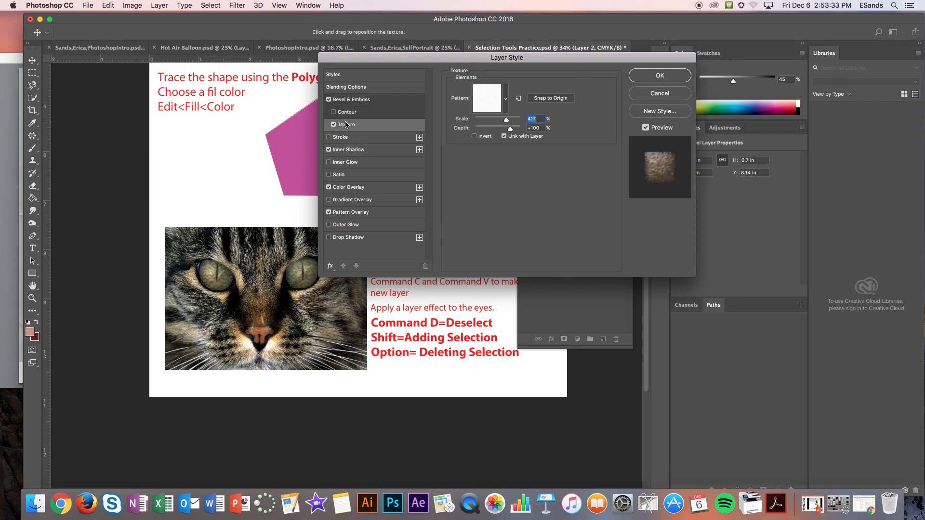
pyautogui.click(505, 99)
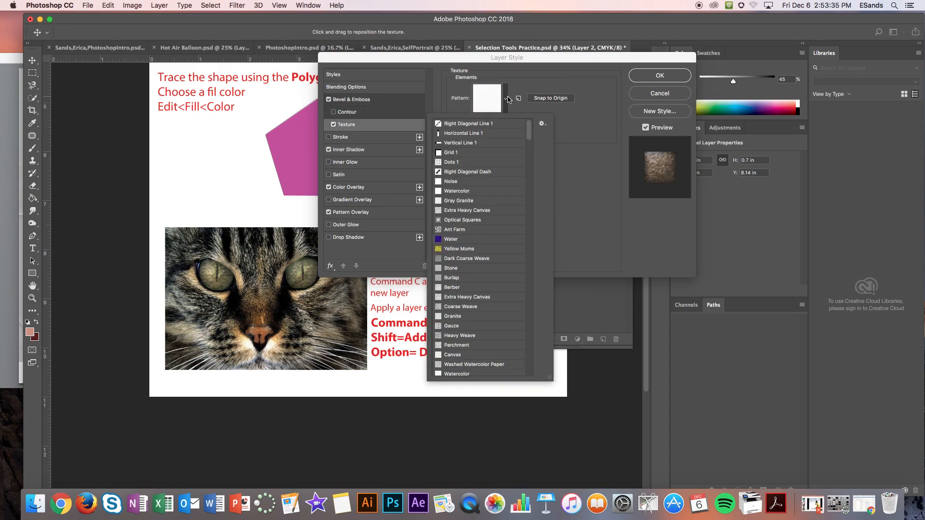
pyautogui.click(451, 183)
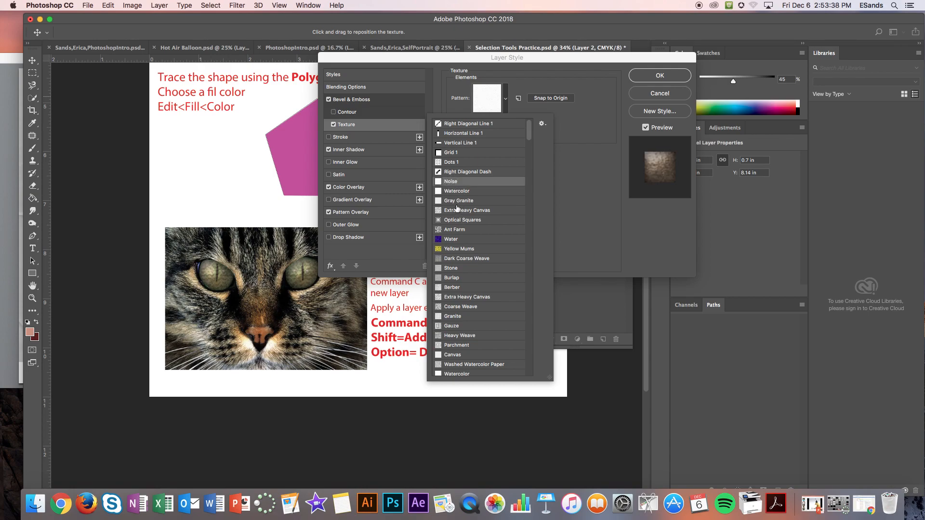
pyautogui.click(450, 193)
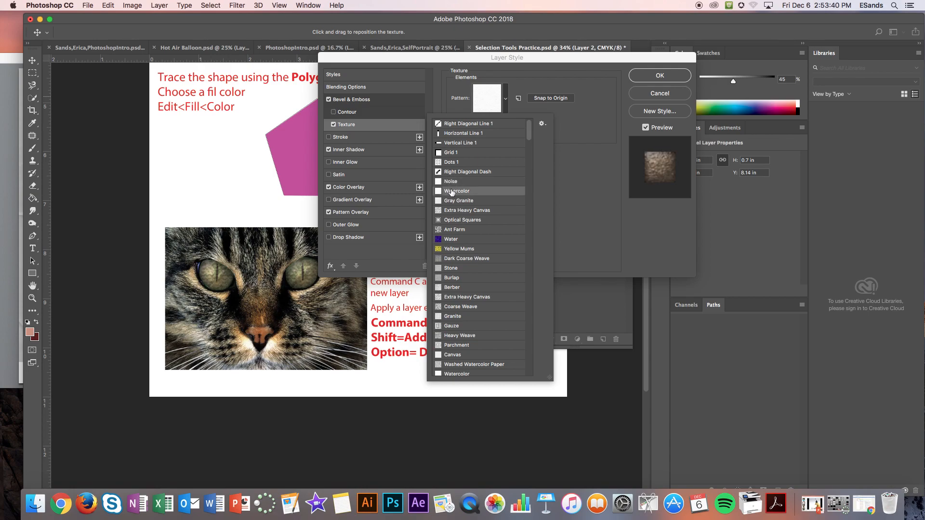
pyautogui.click(454, 221)
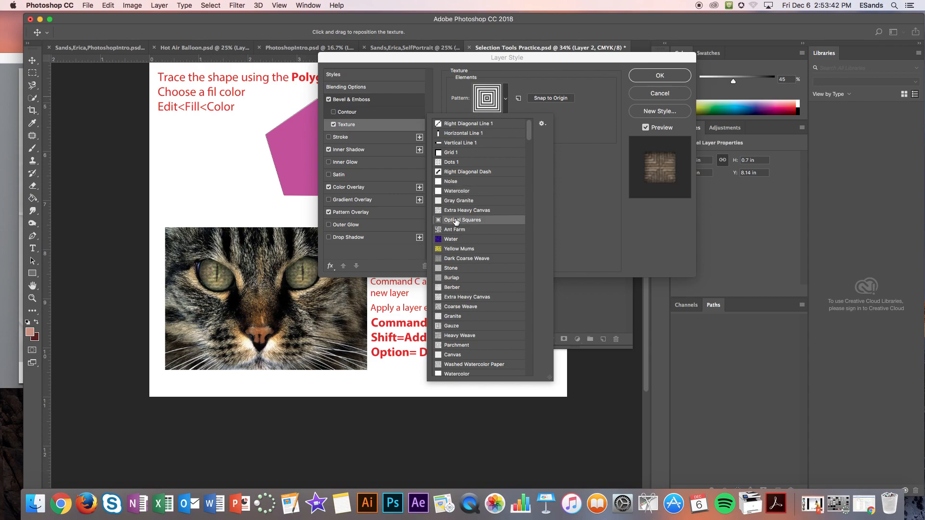
pyautogui.click(452, 288)
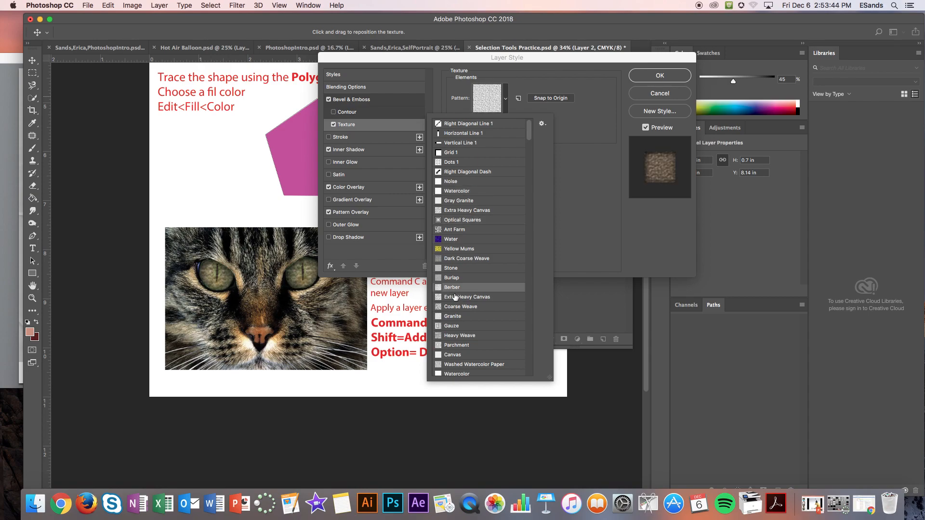
pyautogui.click(548, 75)
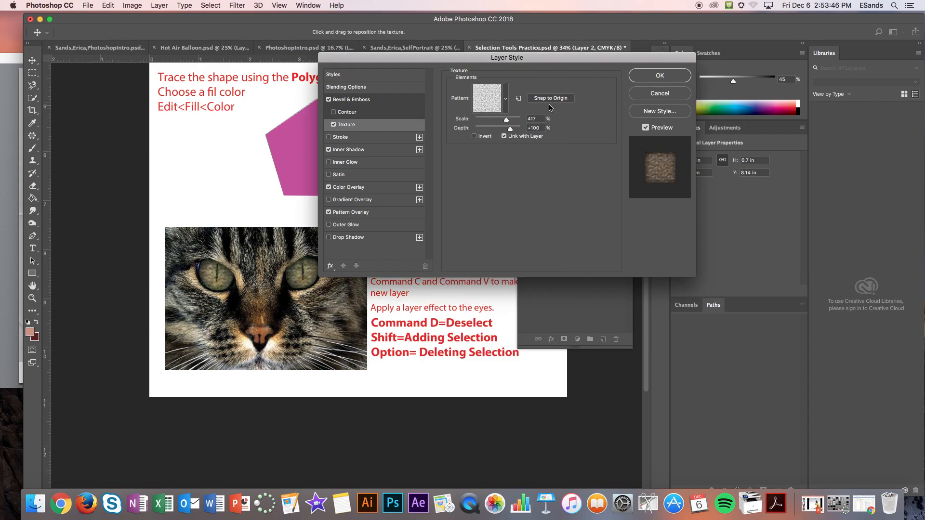
pyautogui.click(658, 76)
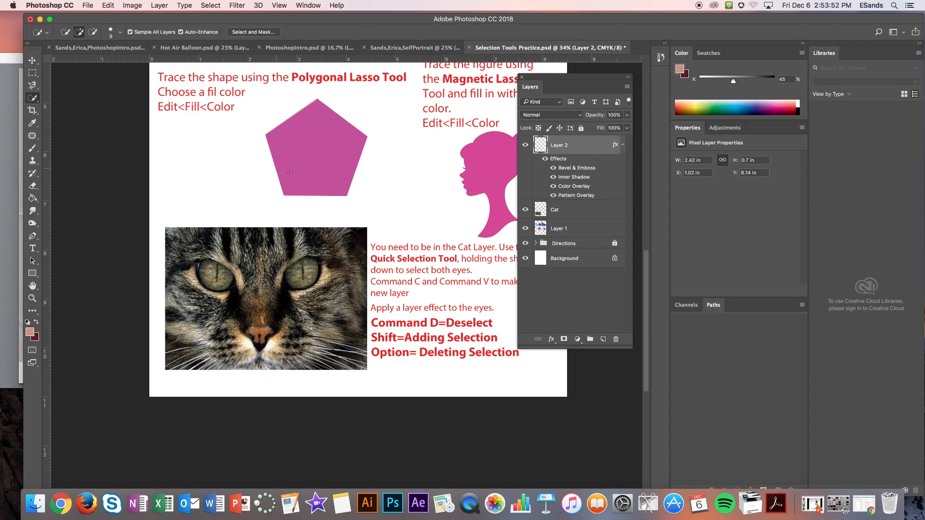
# Step: Bring up the file save and export commands for the completed Selection Tools Practice worksheet
pyautogui.scroll(10, 289, 173)
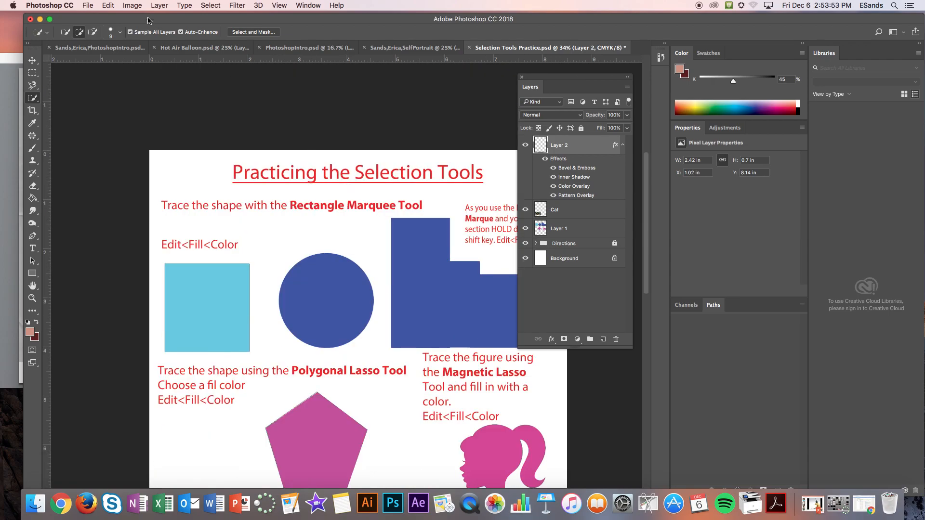
pyautogui.click(88, 6)
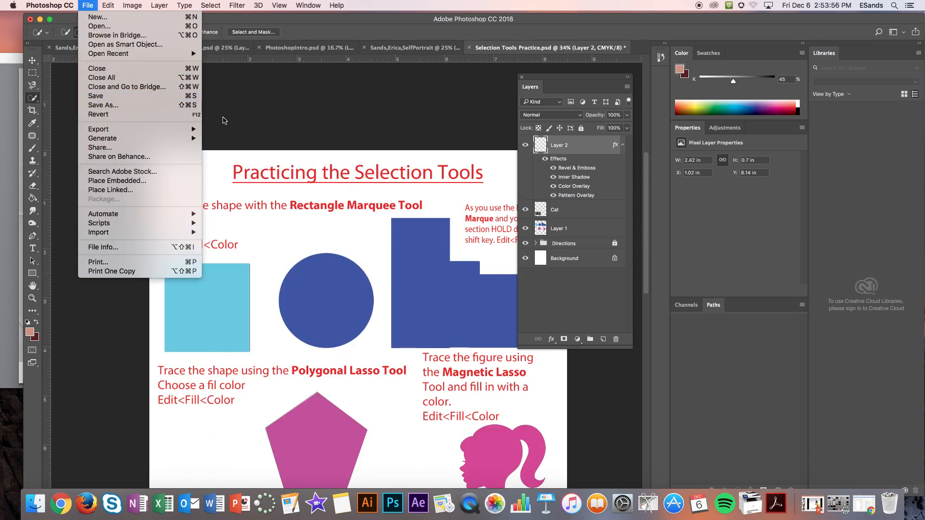